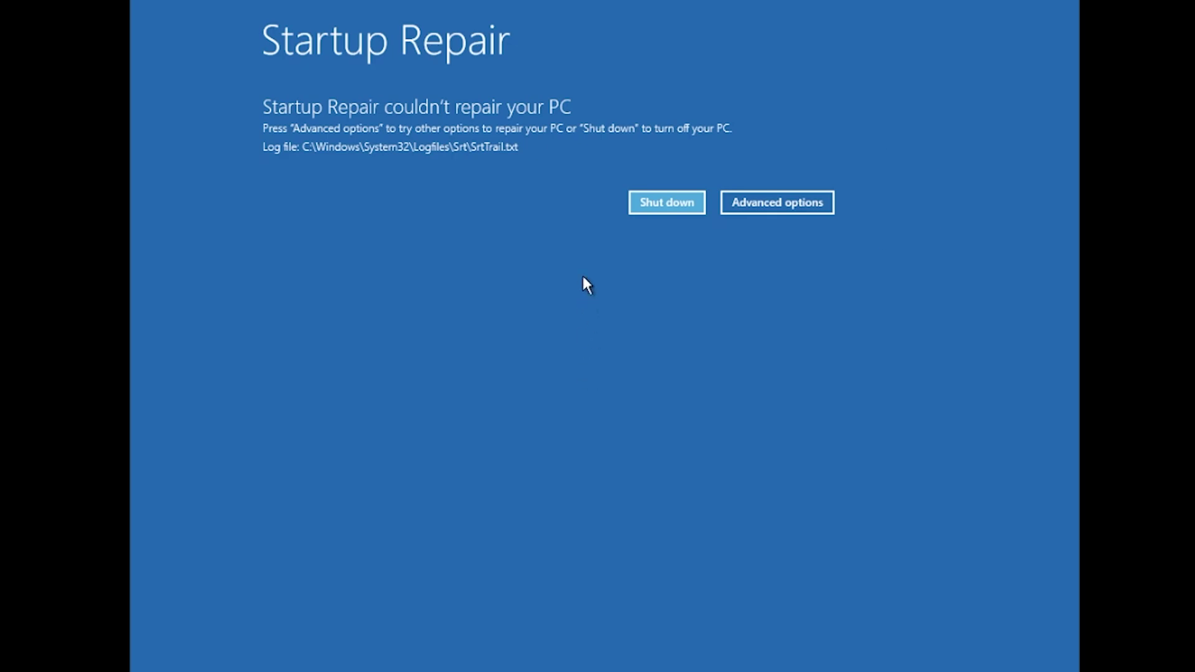
{"action": "left_click", "coordinate": [782, 210]}
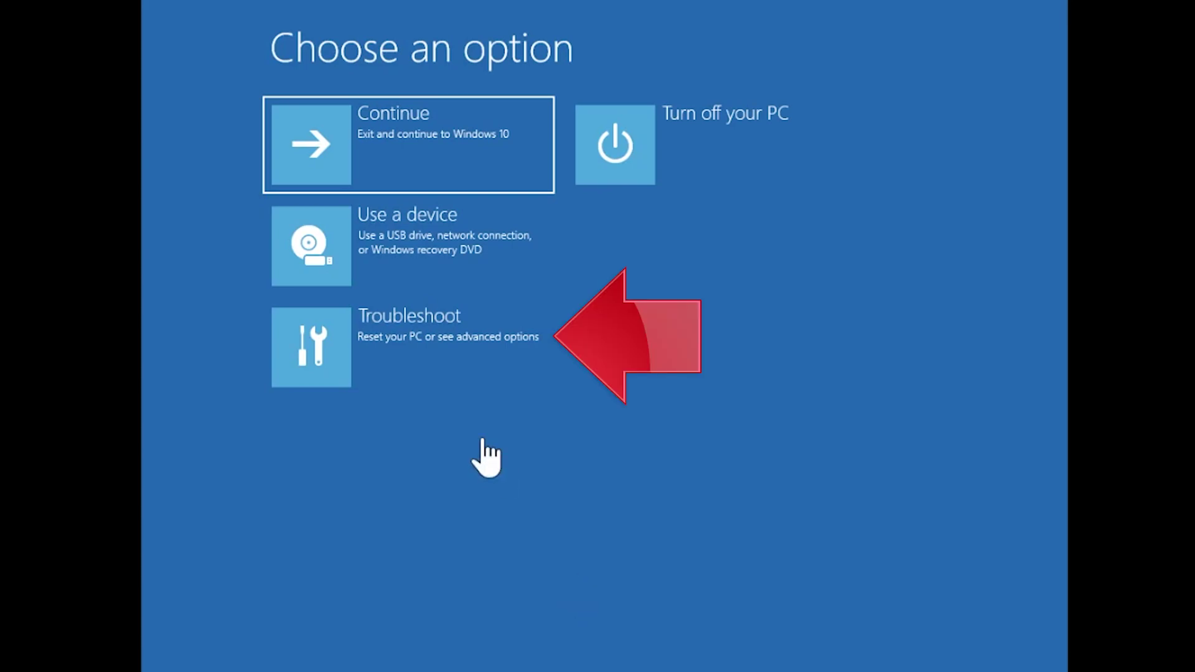
{"action": "left_click", "coordinate": [393, 370]}
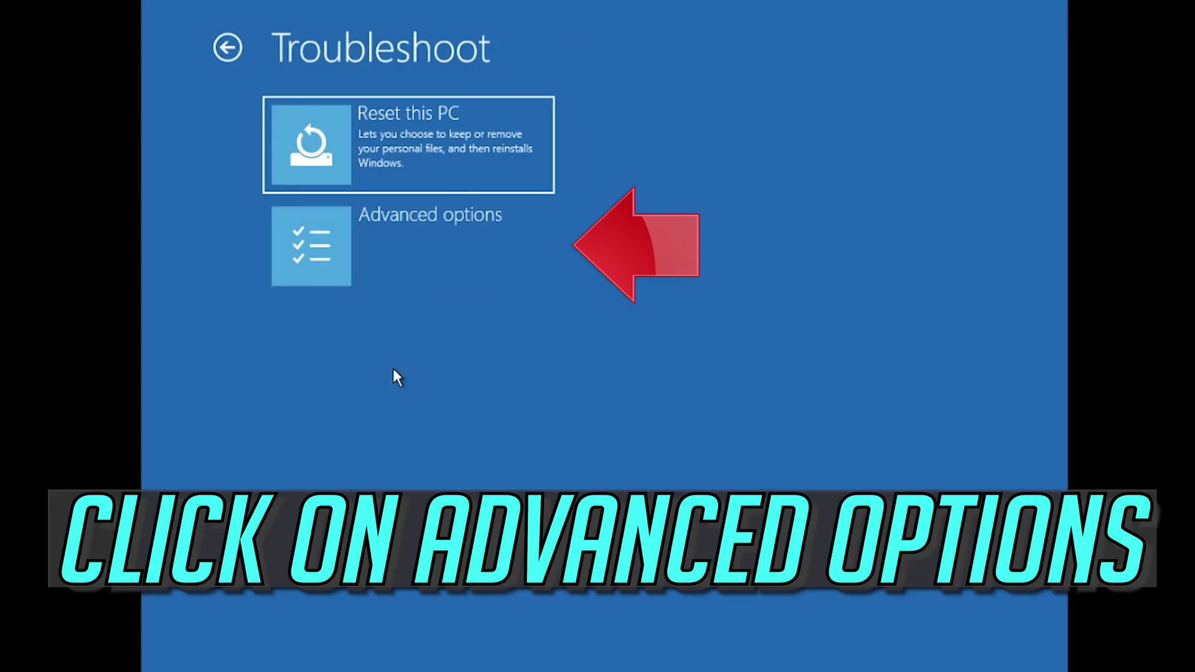
{"action": "left_click", "coordinate": [542, 249]}
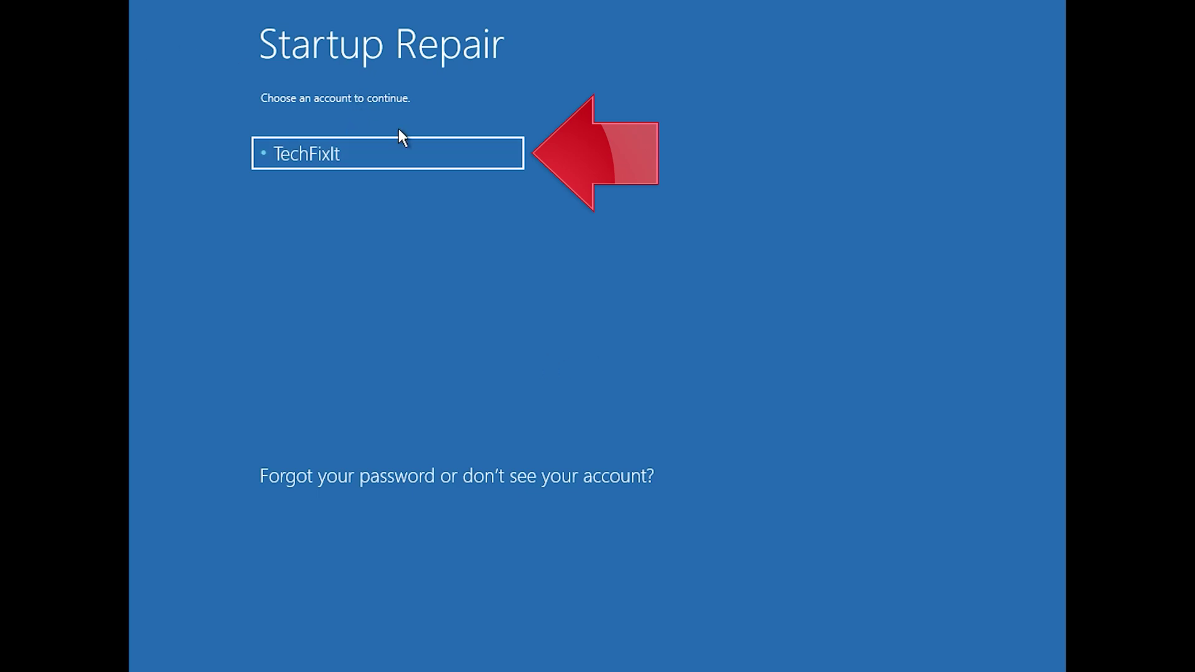
{"action": "left_click", "coordinate": [445, 157]}
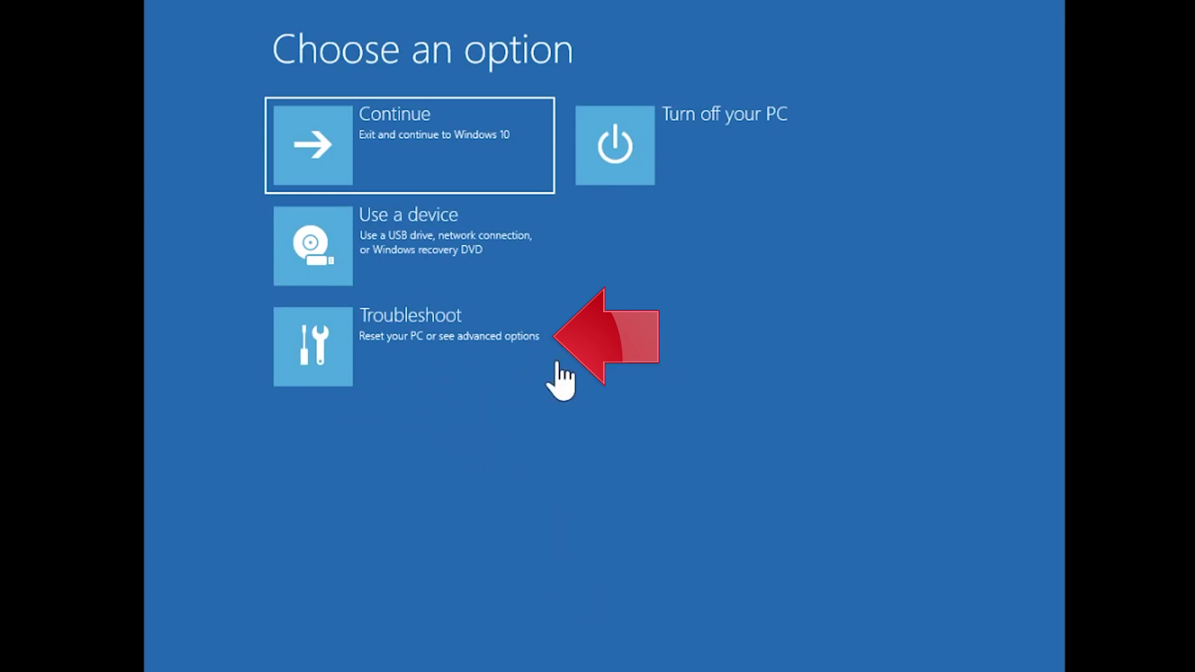
- Open Command Prompt from Advanced options, signing in with the account and a blank password
{"action": "left_click", "coordinate": [395, 369]}
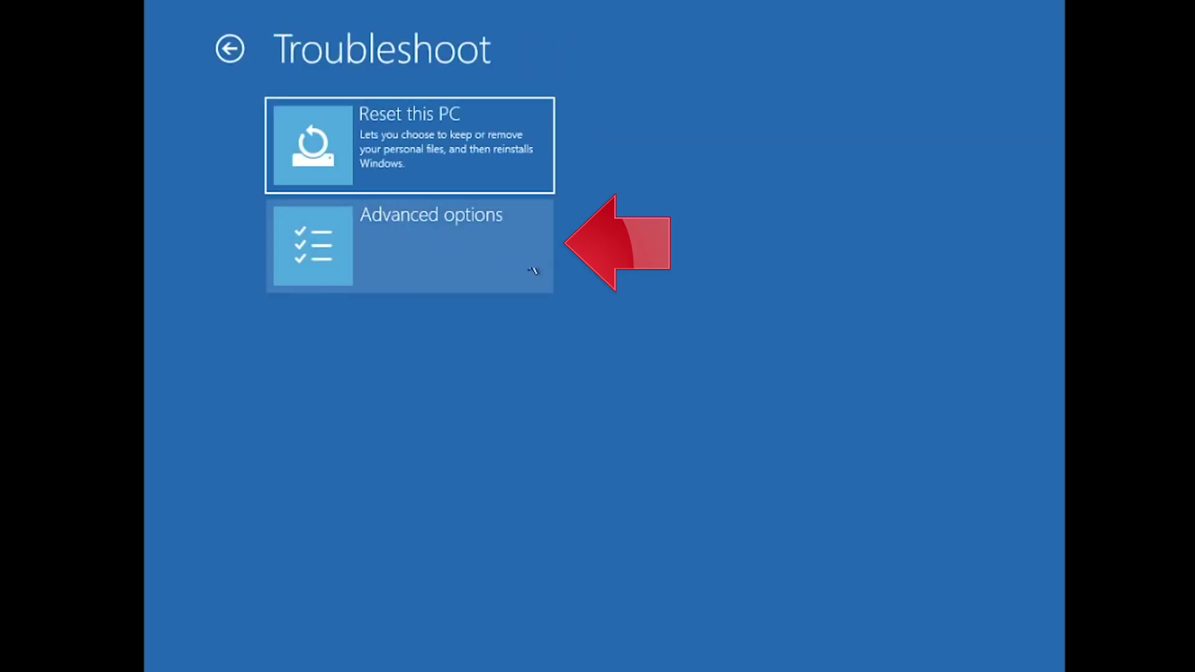
{"action": "left_click", "coordinate": [513, 245]}
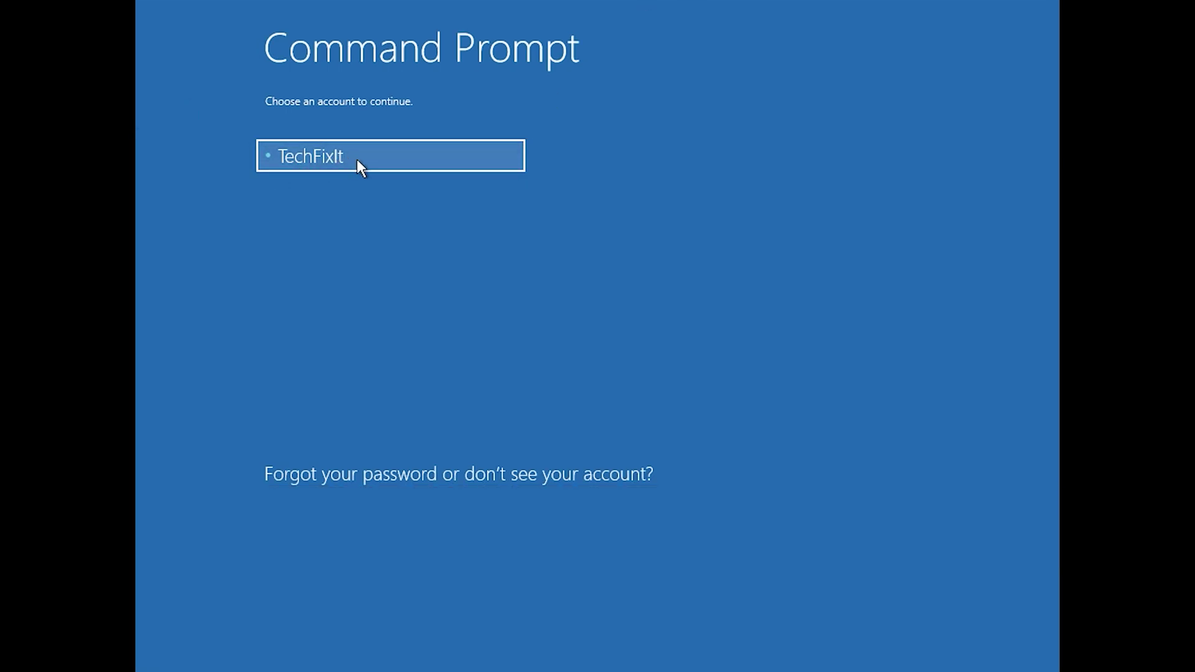
{"action": "left_click", "coordinate": [385, 164]}
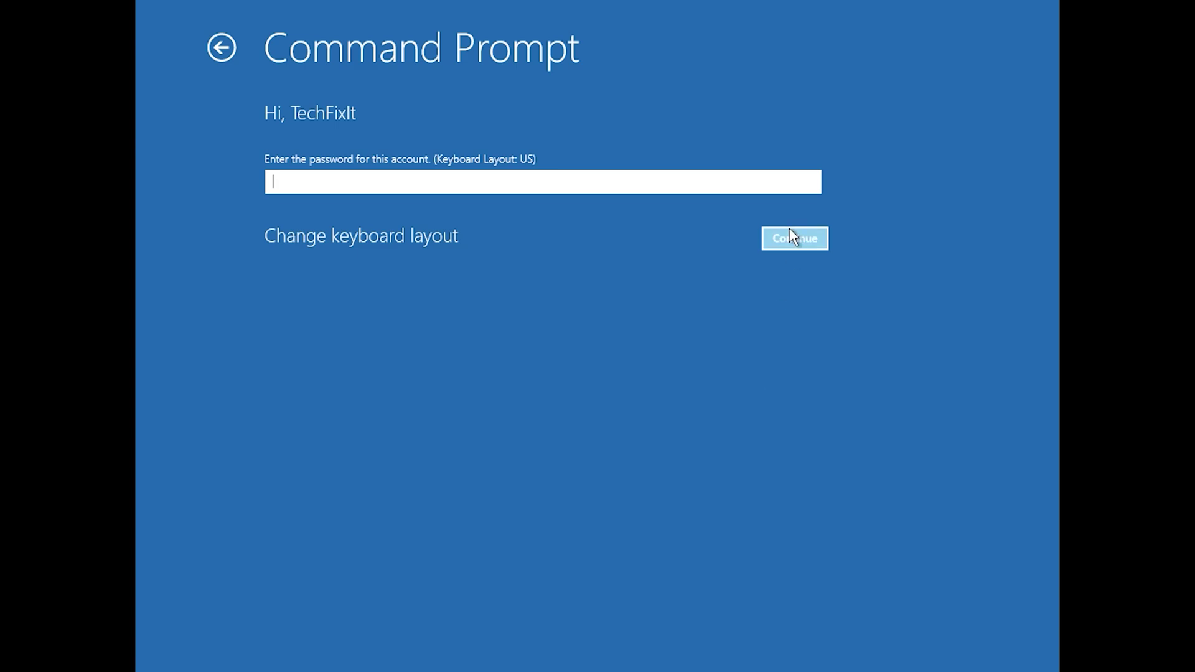
{"action": "left_click", "coordinate": [791, 237]}
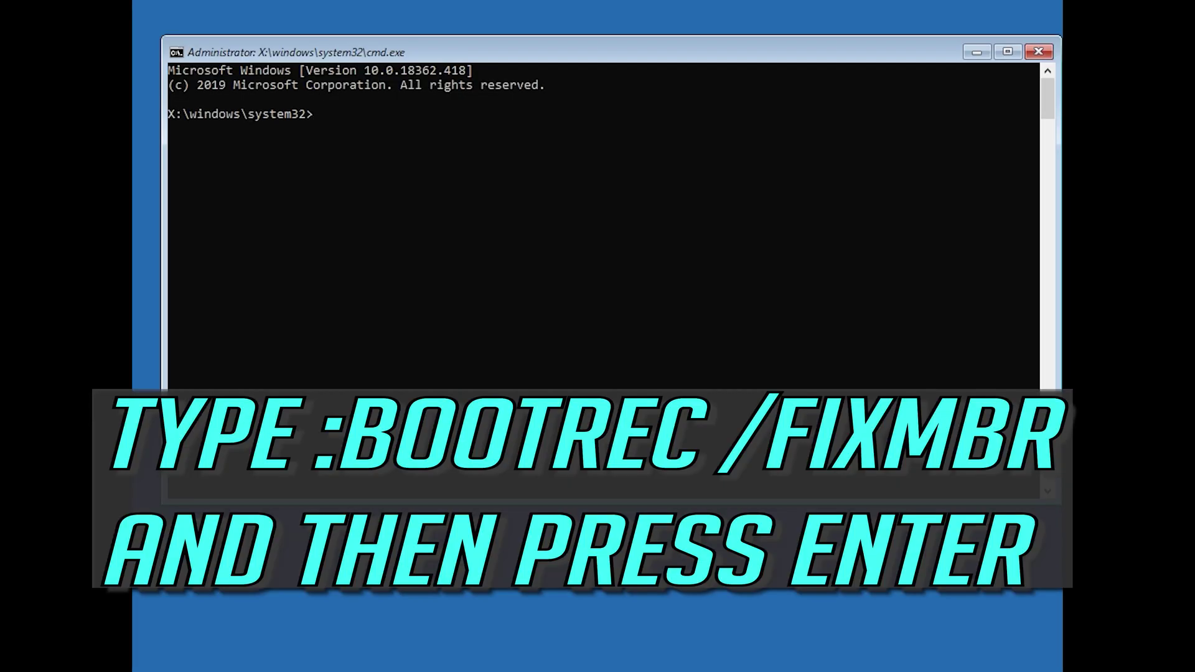
- Run bootrec /fixmbr, then bootrec /fixboot, which returns Access is denied
{"action": "type", "text": "boot"}
{"action": "type", "text": "rec /"}
{"action": "type", "text": "fix"}
{"action": "type", "text": "mbr"}
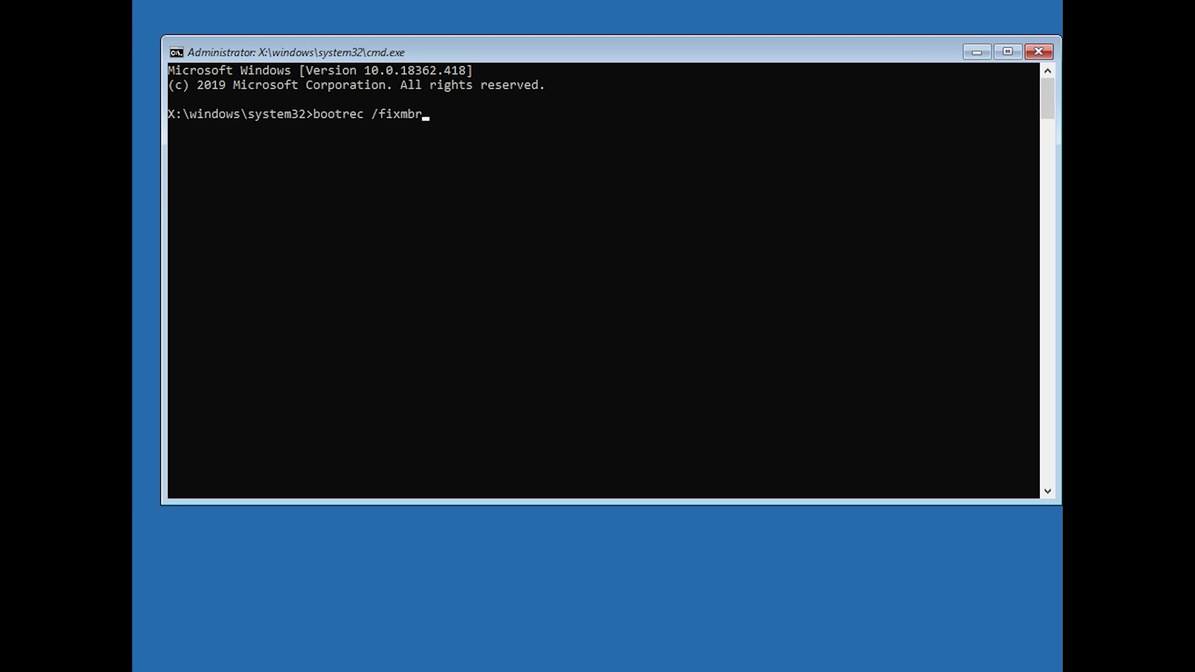
{"action": "key", "text": "Return"}
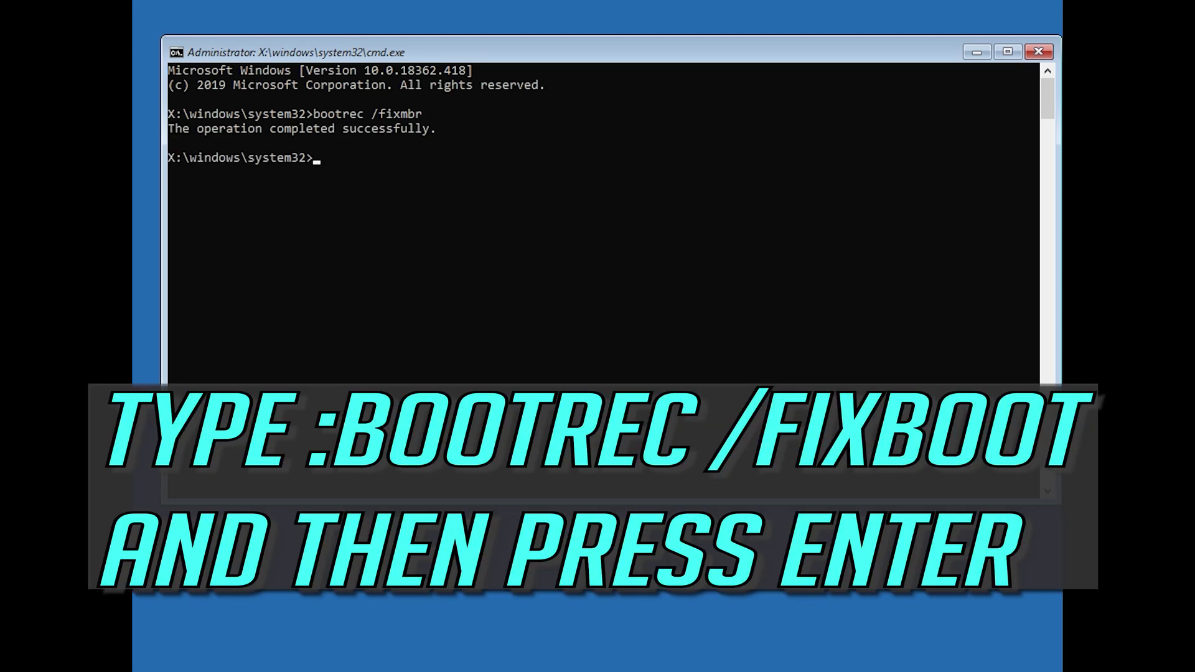
{"action": "type", "text": "bootrec"}
{"action": "type", "text": " /"}
{"action": "type", "text": "fi"}
{"action": "type", "text": "xboot"}
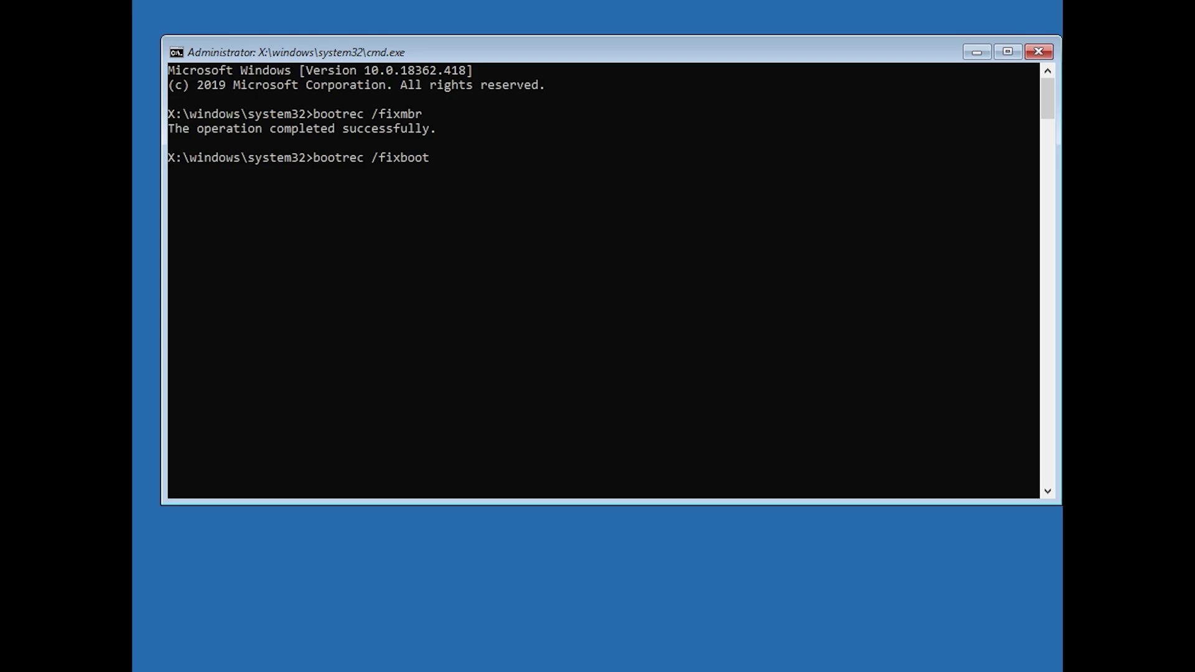
{"action": "key", "text": "Return"}
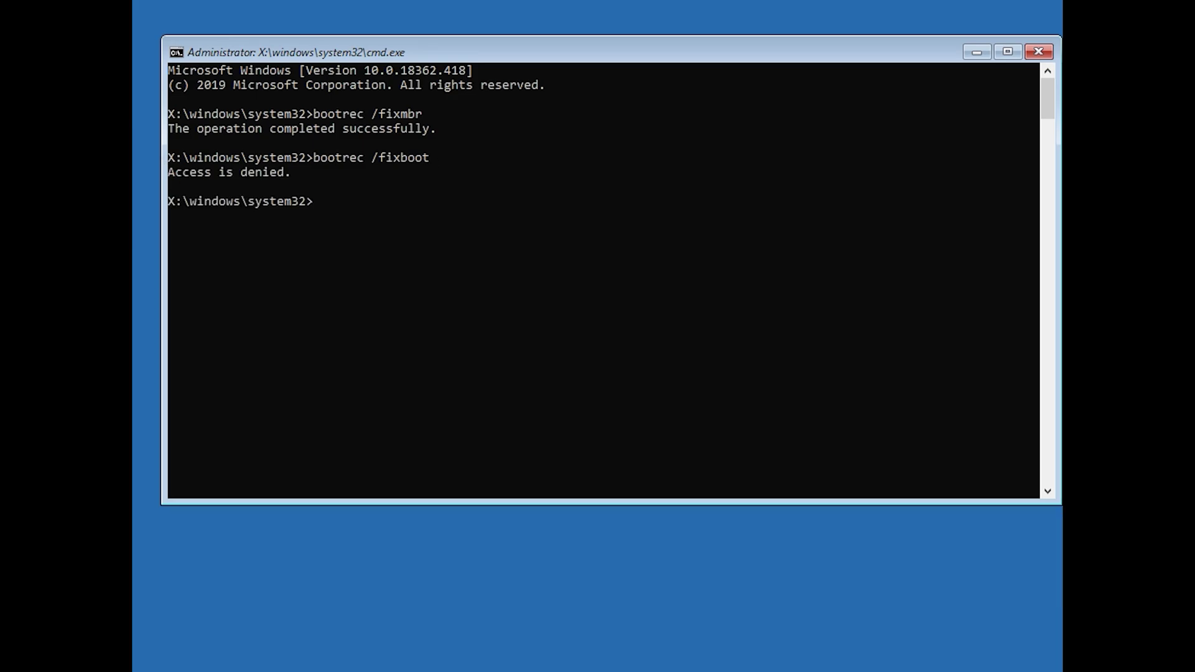
- Update bootcode with bootsect /nt60 sys, then rerun bootrec /fixboot successfully
{"action": "type", "text": "b"}
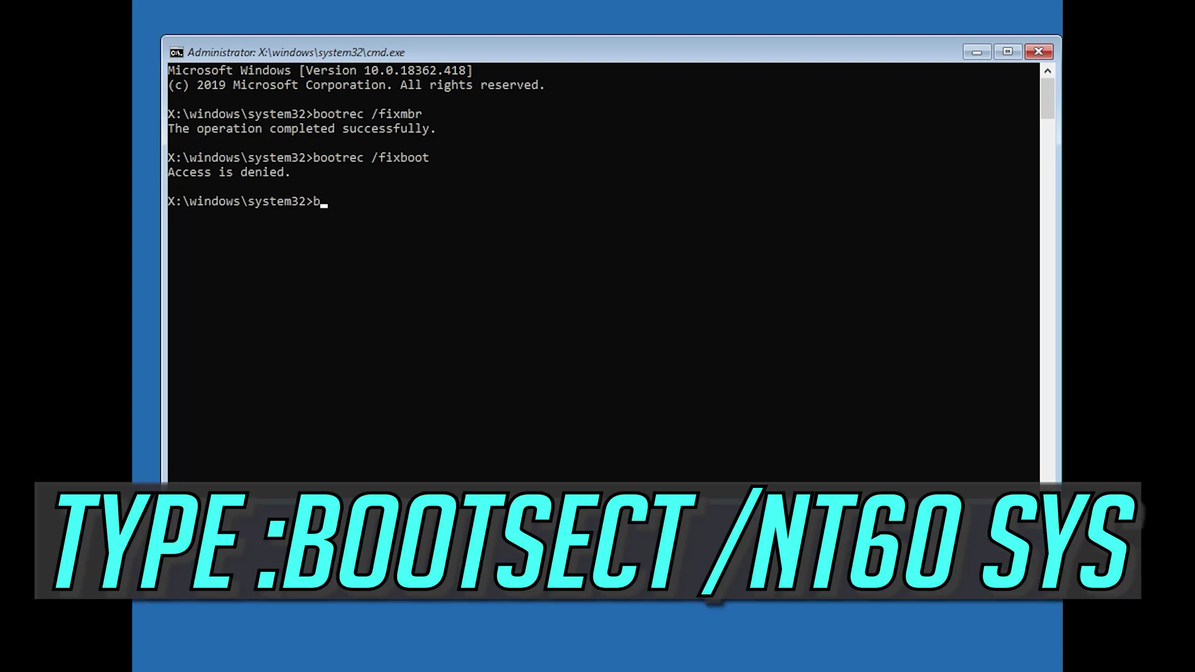
{"action": "type", "text": "ootsect"}
{"action": "type", "text": " /"}
{"action": "type", "text": "nt60"}
{"action": "type", "text": " sys"}
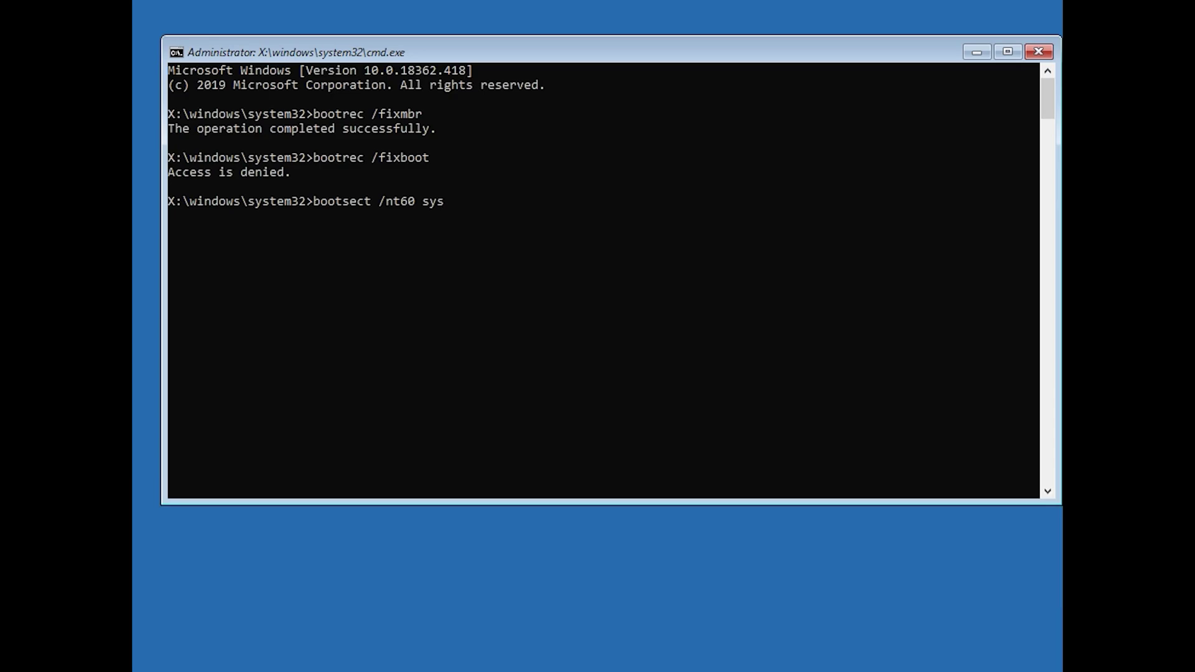
{"action": "key", "text": "Return"}
{"action": "type", "text": "bo"}
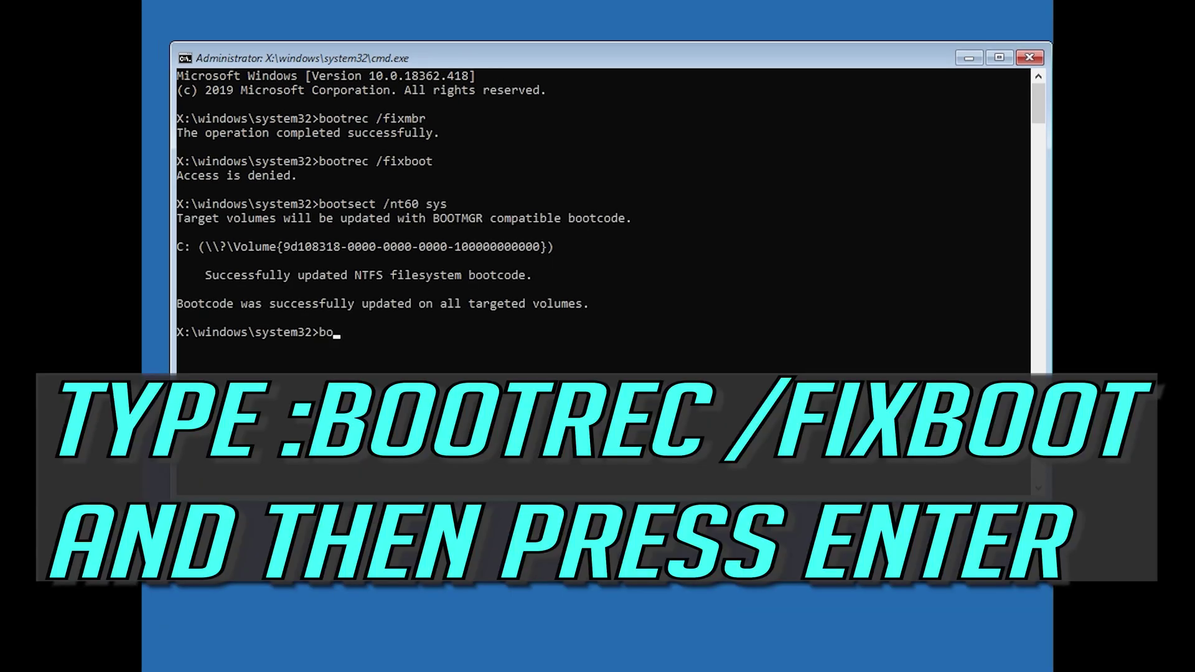
{"action": "type", "text": "ot"}
{"action": "type", "text": "rec"}
{"action": "type", "text": " /fix"}
{"action": "type", "text": "boot"}
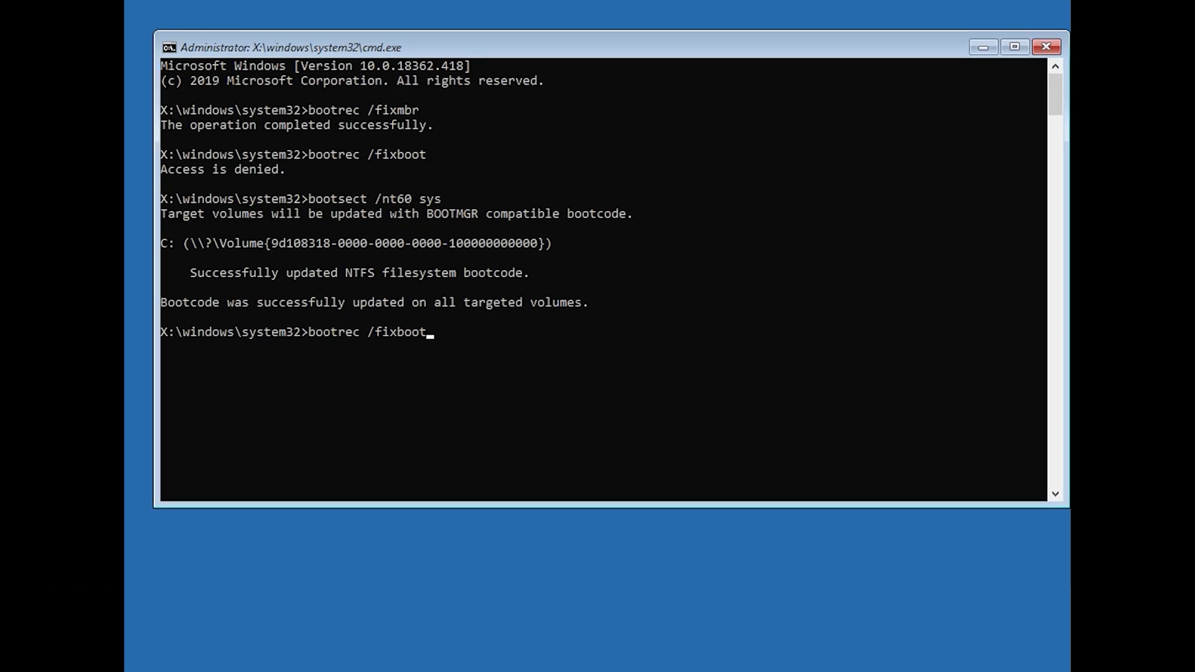
{"action": "key", "text": "Return"}
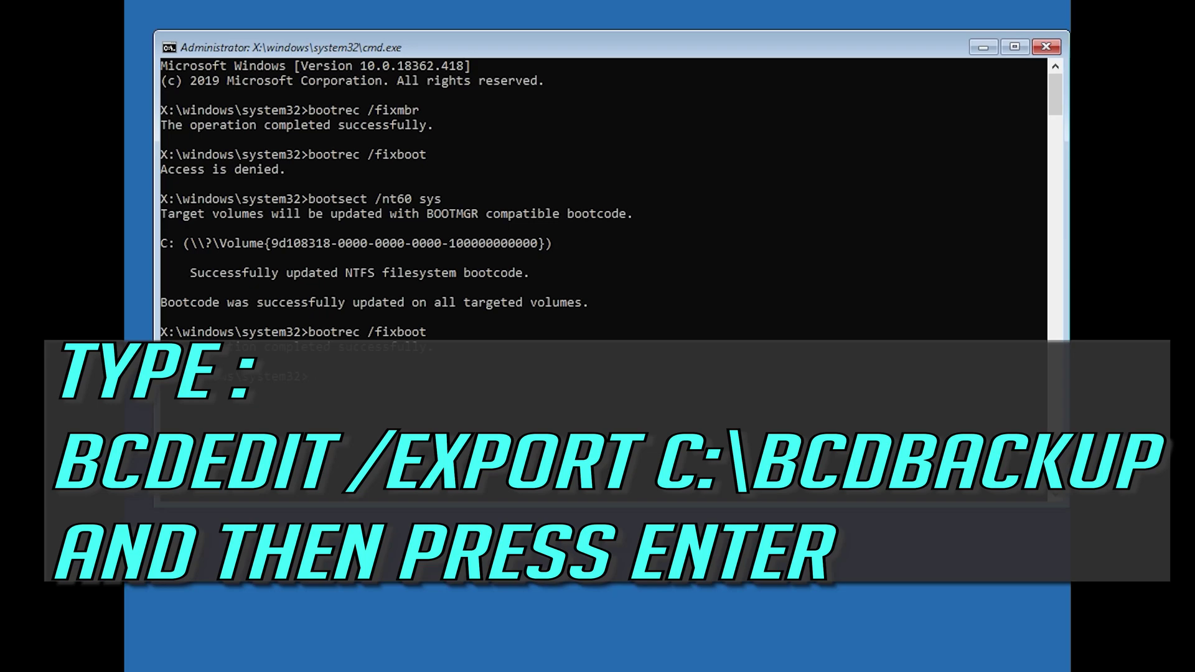
- Back up the boot configuration with bcdedit /export c:\bcdbackup
{"action": "type", "text": "bcdedit /export c:\\bcdback"}
{"action": "type", "text": "up"}
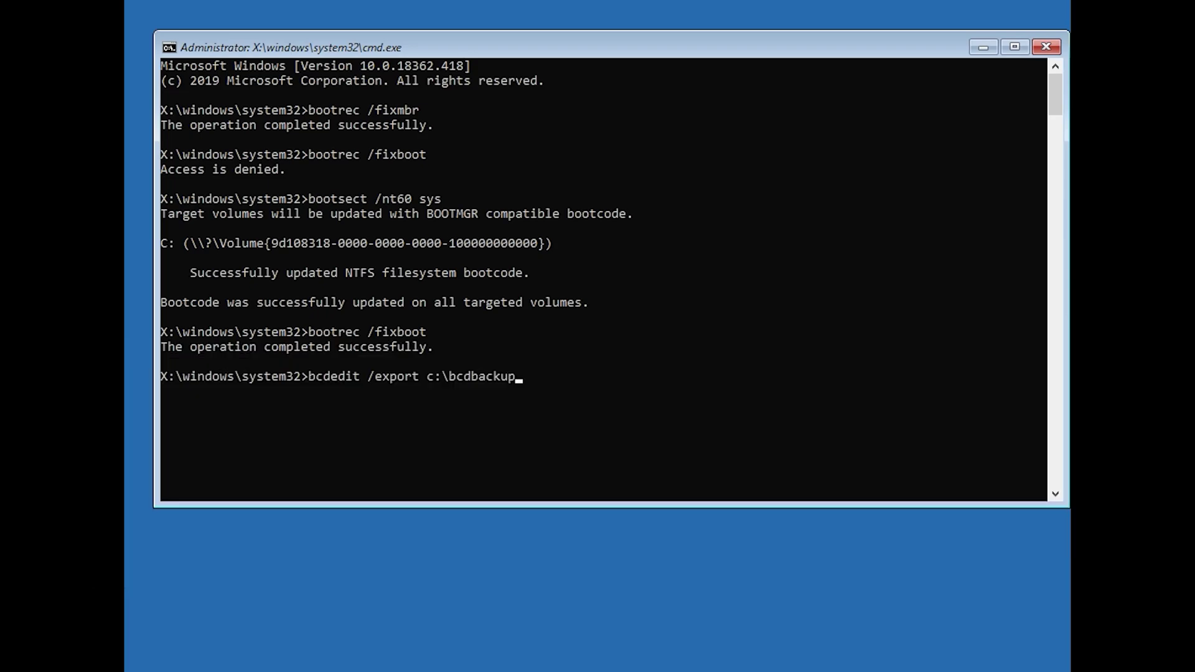
{"action": "key", "text": "Return"}
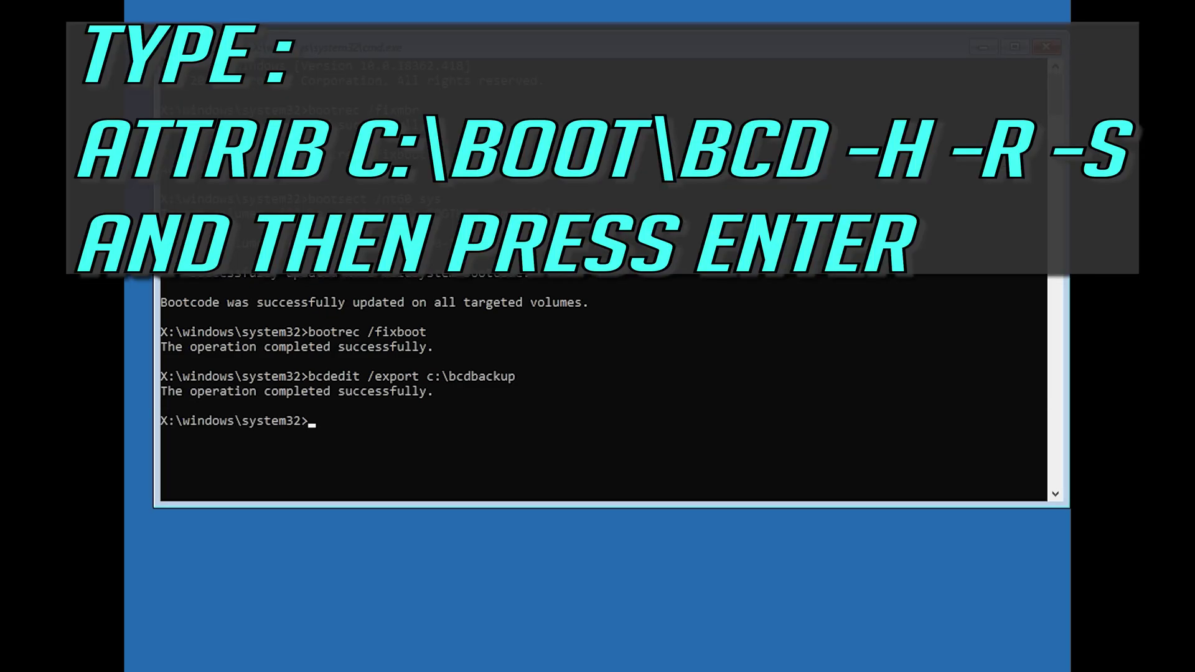
- Clear hidden, read-only and system attributes on c:\boot\bcd with attrib -h -r -s
{"action": "type", "text": "attr"}
{"action": "type", "text": "ib"}
{"action": "type", "text": " c"}
{"action": "type", "text": ":\\"}
{"action": "type", "text": "b"}
{"action": "type", "text": "oot\\"}
{"action": "type", "text": "bcd"}
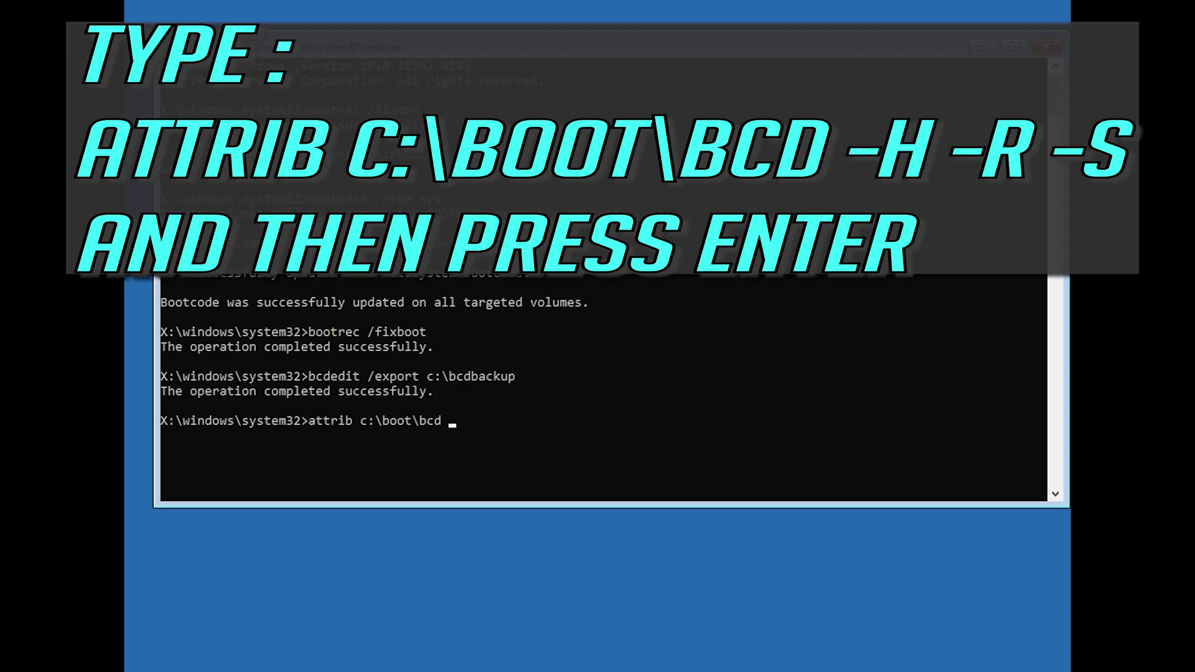
{"action": "type", "text": "-h -"}
{"action": "type", "text": "r "}
{"action": "type", "text": "-s"}
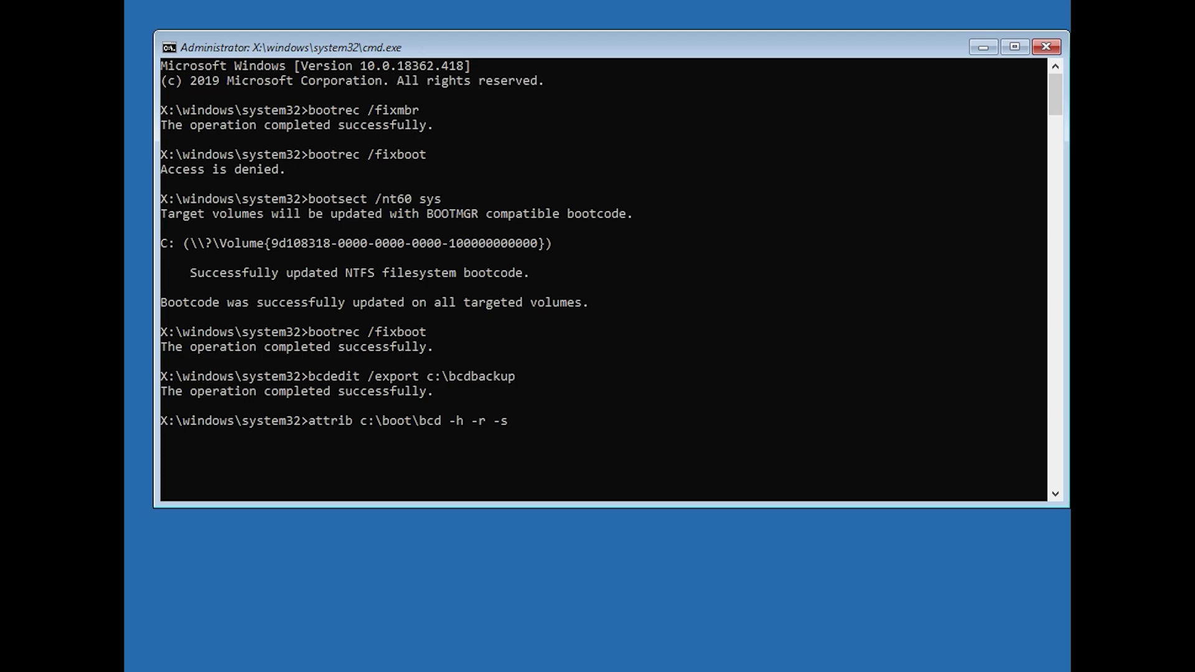
{"action": "key", "text": "Return"}
- Rename c:\boot\bcd to bcd.old with the ren command
{"action": "type", "text": "r"}
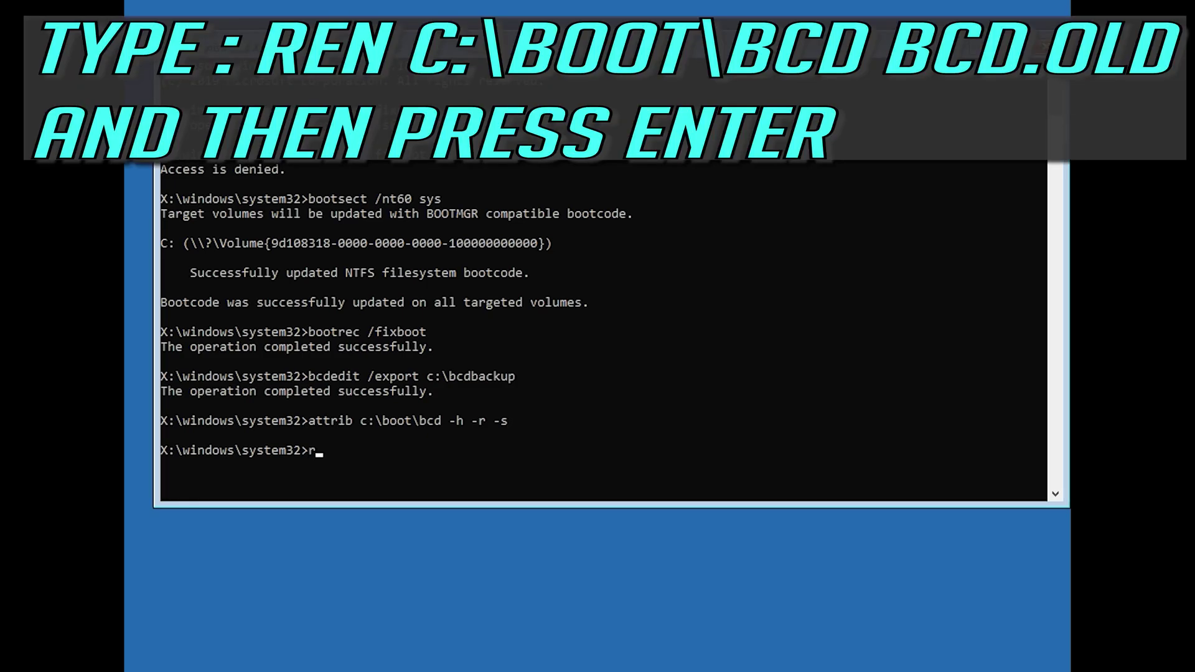
{"action": "type", "text": "en c"}
{"action": "type", "text": ":"}
{"action": "type", "text": "\\boo"}
{"action": "type", "text": "t\\"}
{"action": "type", "text": "bcd"}
{"action": "type", "text": " b"}
{"action": "type", "text": "cd.ol"}
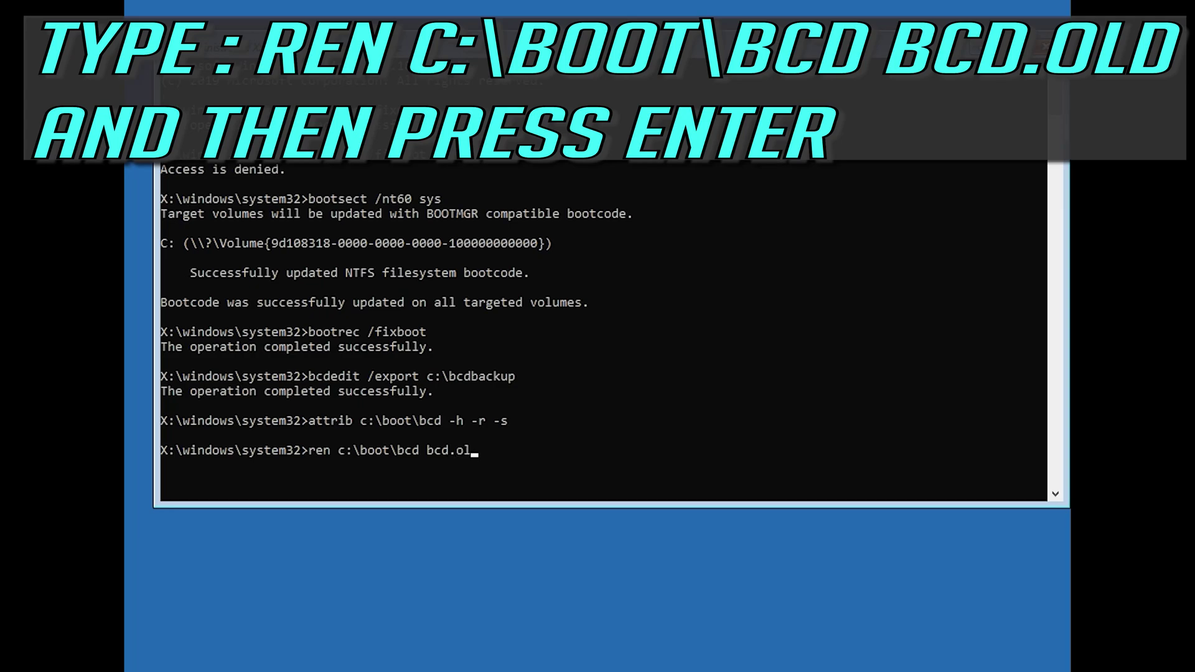
{"action": "type", "text": "d"}
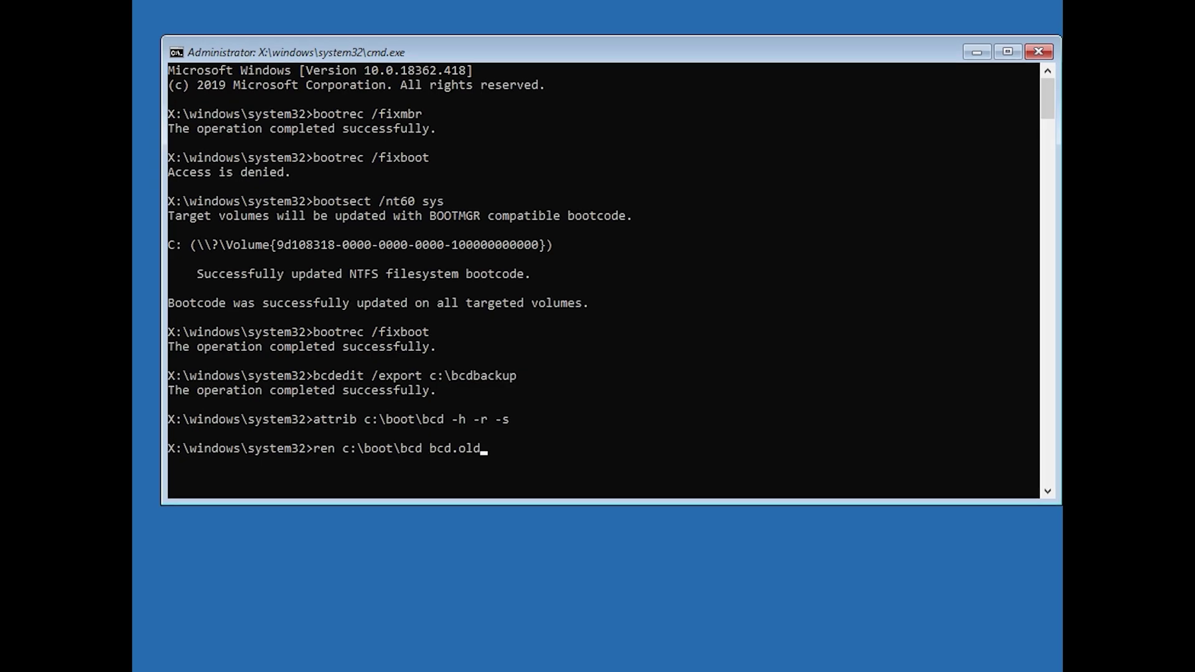
{"action": "key", "text": "Return"}
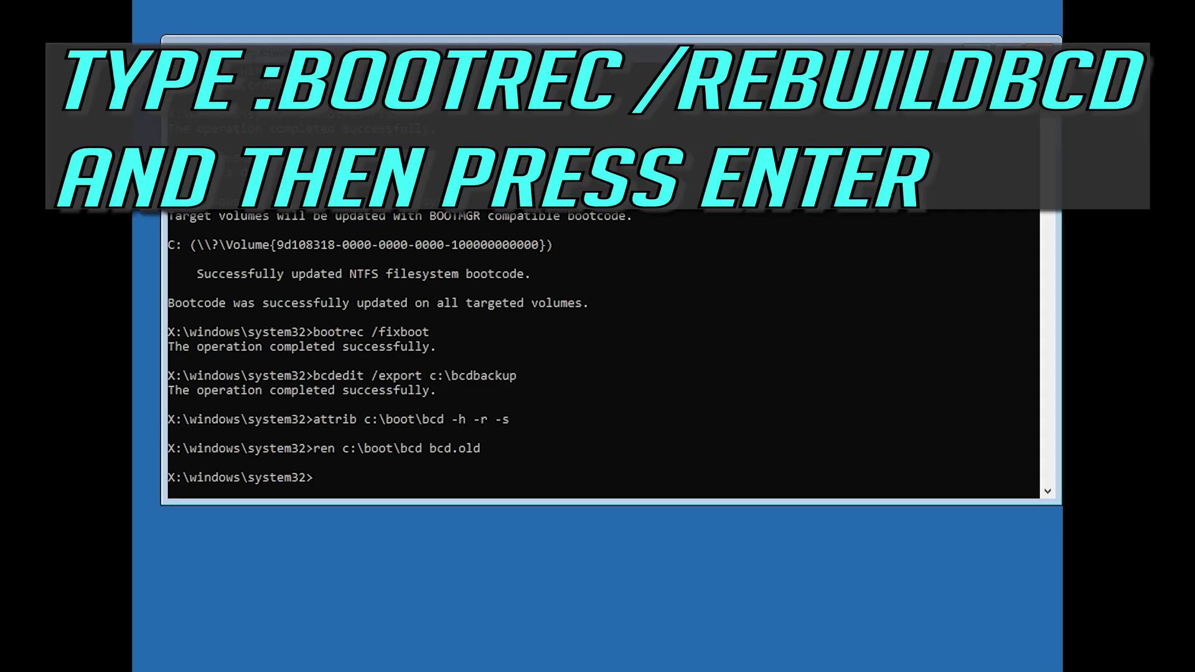
- Run bootrec /rebuildbcd and answer y to add D:\Windows to the boot list
{"action": "type", "text": "boot"}
{"action": "type", "text": "rec"}
{"action": "type", "text": " /"}
{"action": "type", "text": "rebui"}
{"action": "type", "text": "ldbcd"}
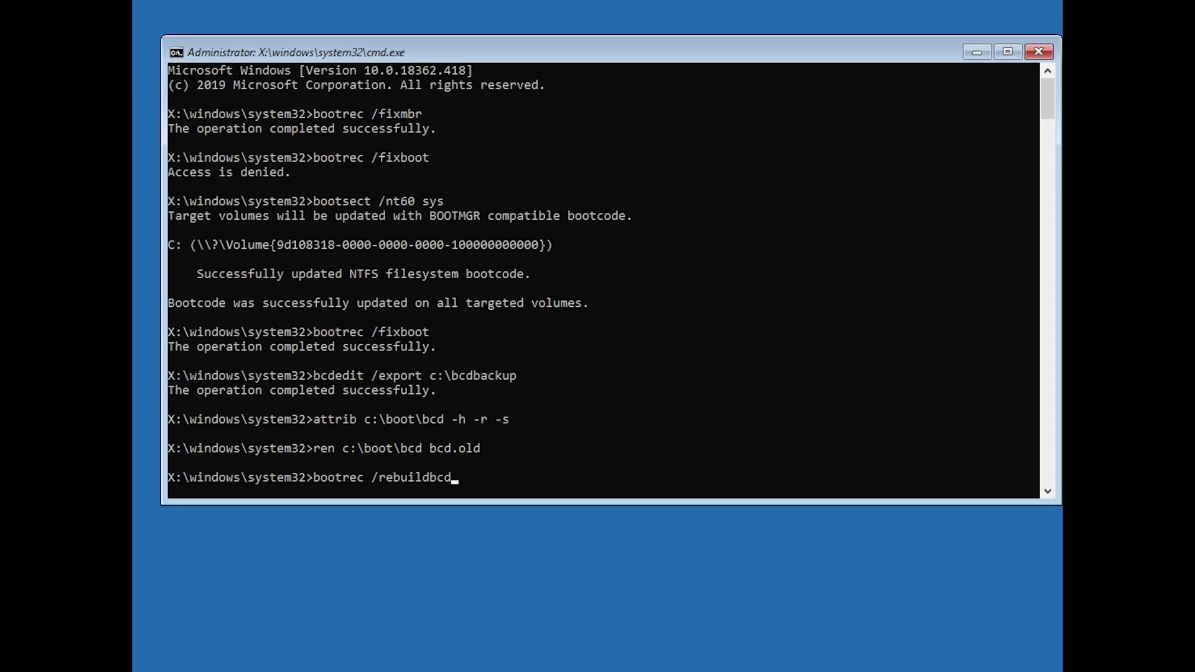
{"action": "key", "text": "Return"}
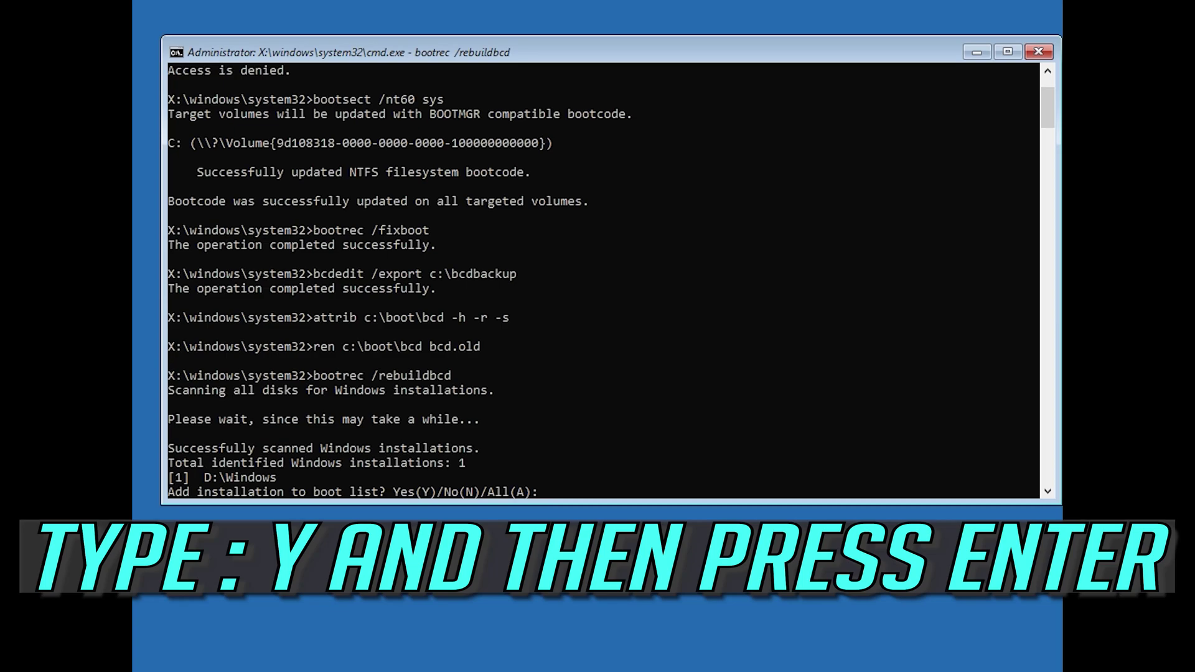
{"action": "type", "text": "y"}
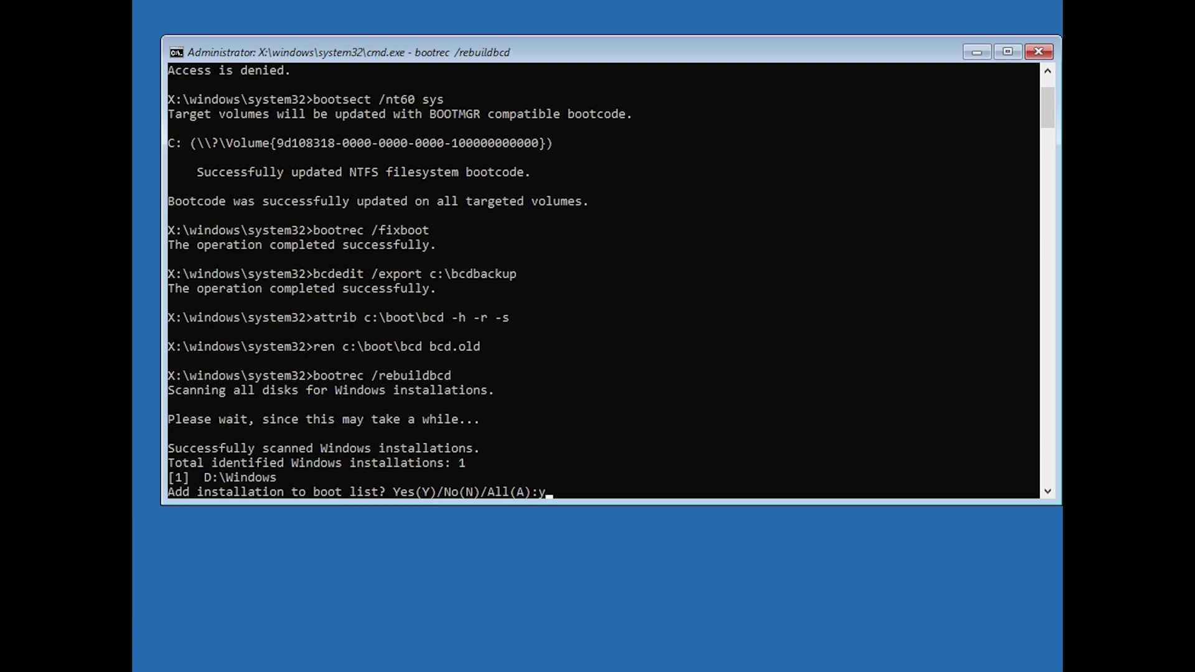
{"action": "key", "text": "Return"}
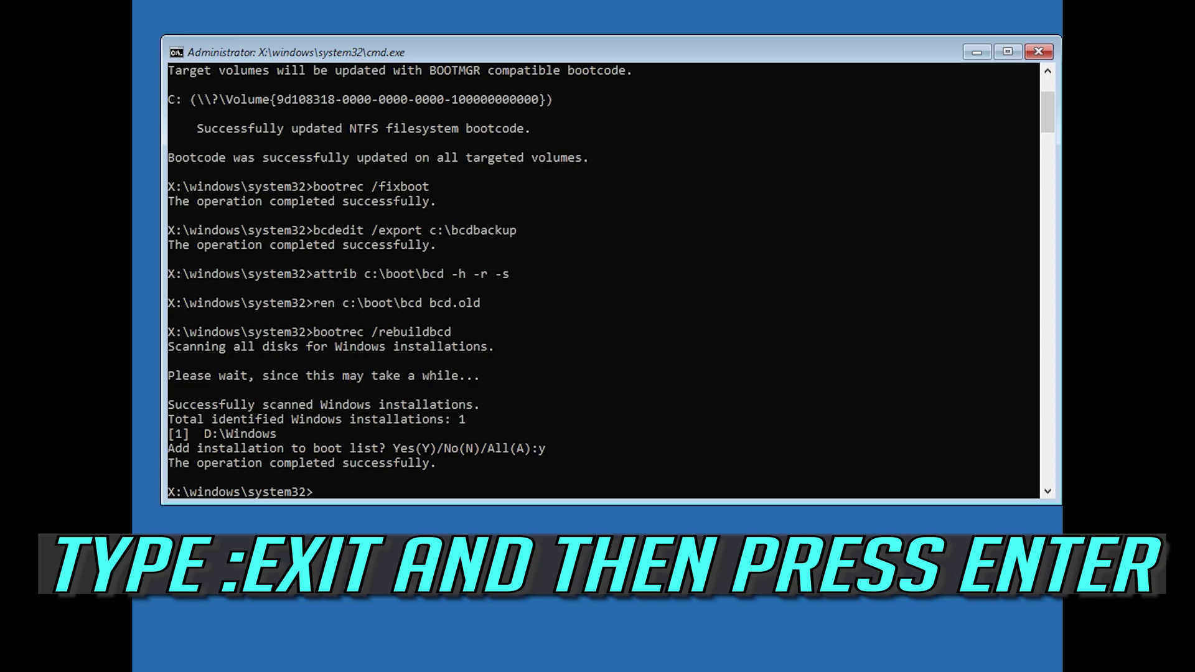
- Exit Command Prompt to return to the recovery options menu
{"action": "type", "text": "exit"}
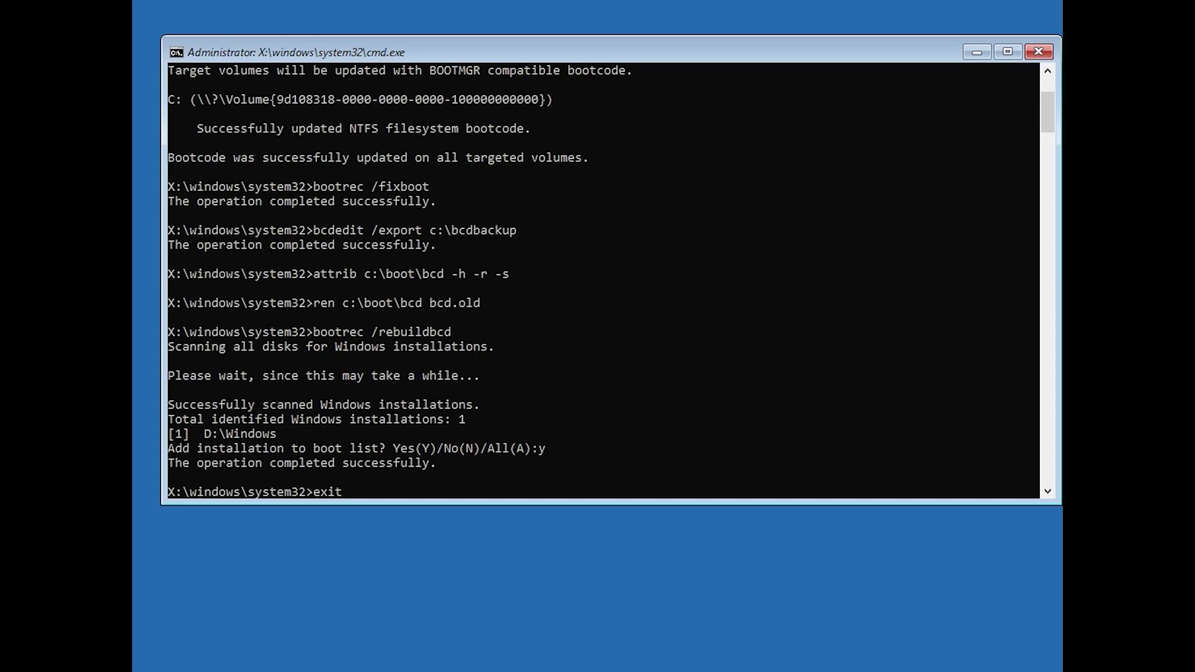
{"action": "key", "text": "Return"}
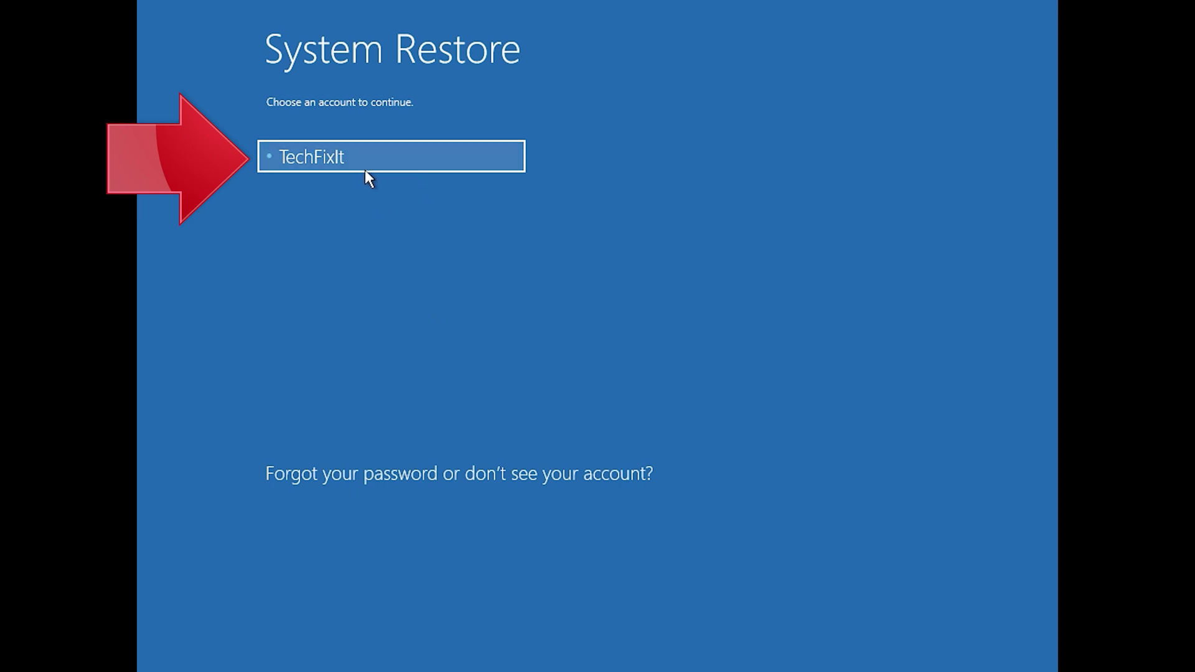
- Sign in to System Restore with the account and a blank password
{"action": "left_click", "coordinate": [404, 156]}
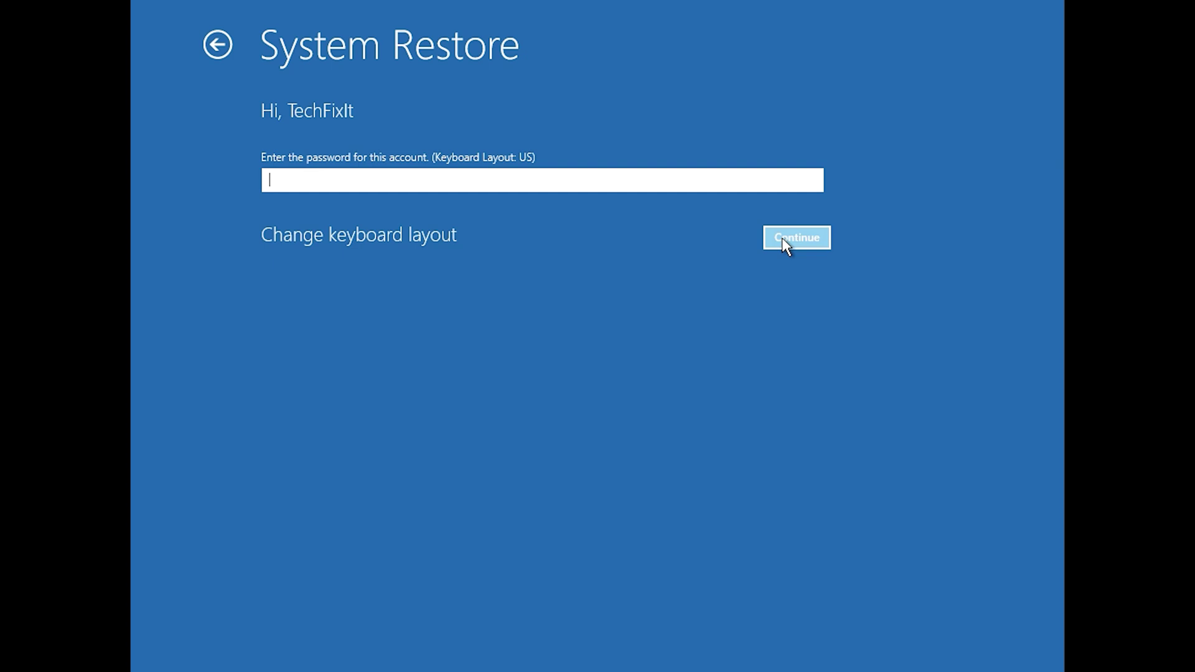
{"action": "left_click", "coordinate": [782, 238]}
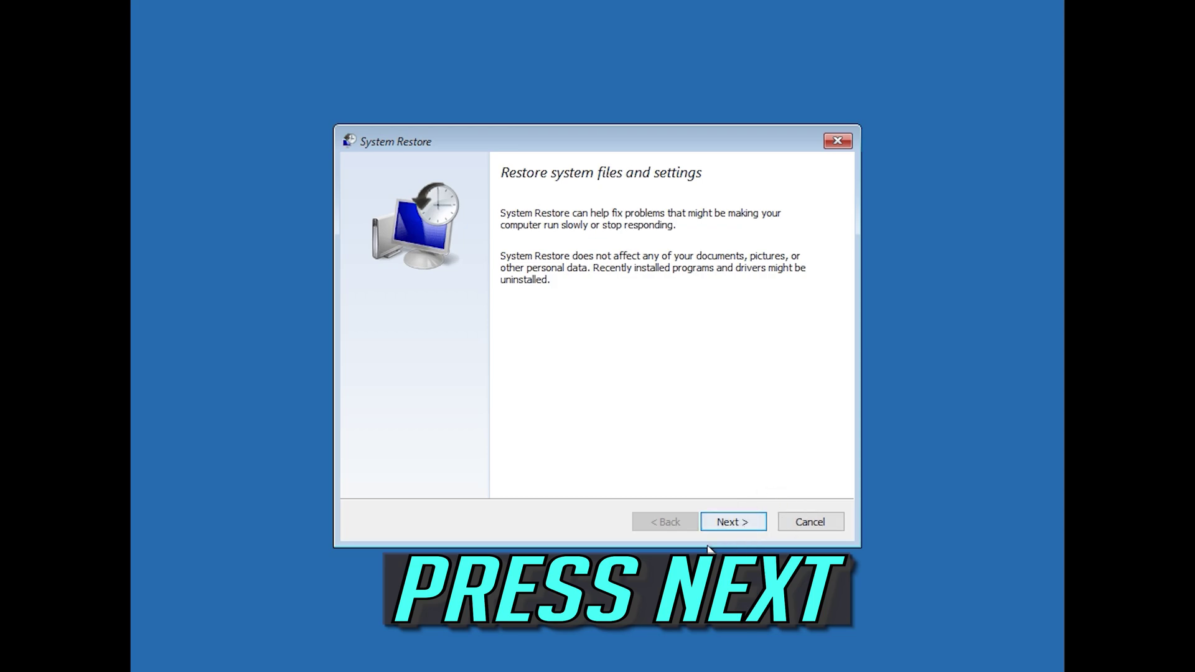
- Restore the system to the 1/10/2020 12:21:42 AM restore point and confirm
{"action": "left_click", "coordinate": [738, 523]}
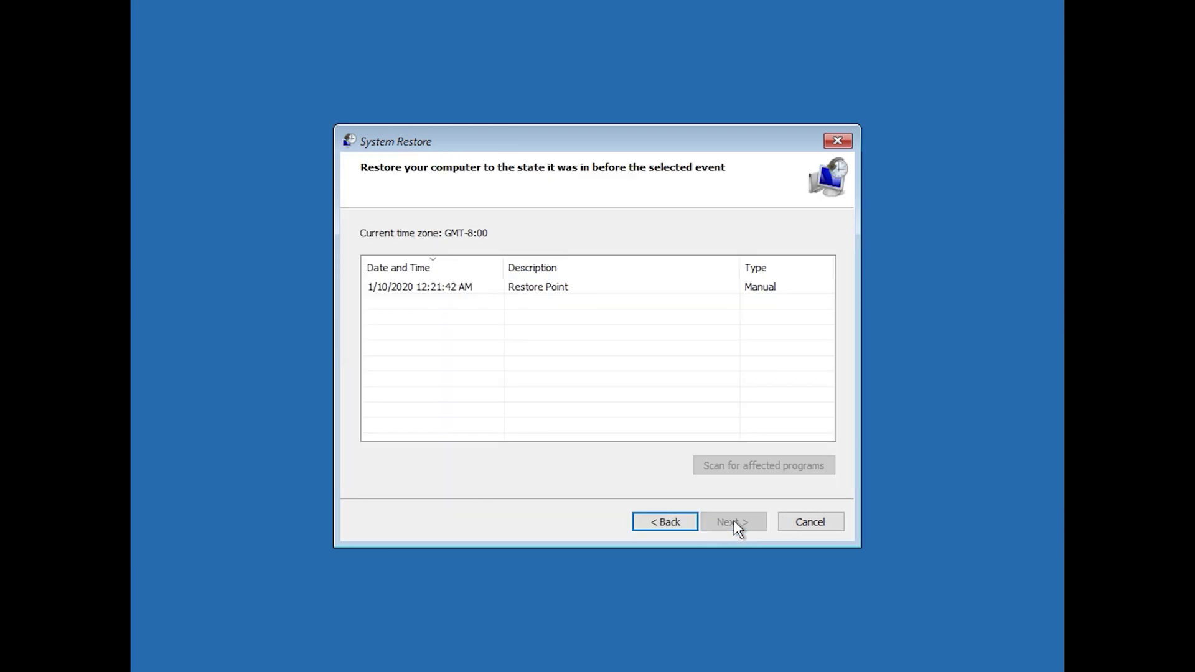
{"action": "left_click", "coordinate": [420, 290]}
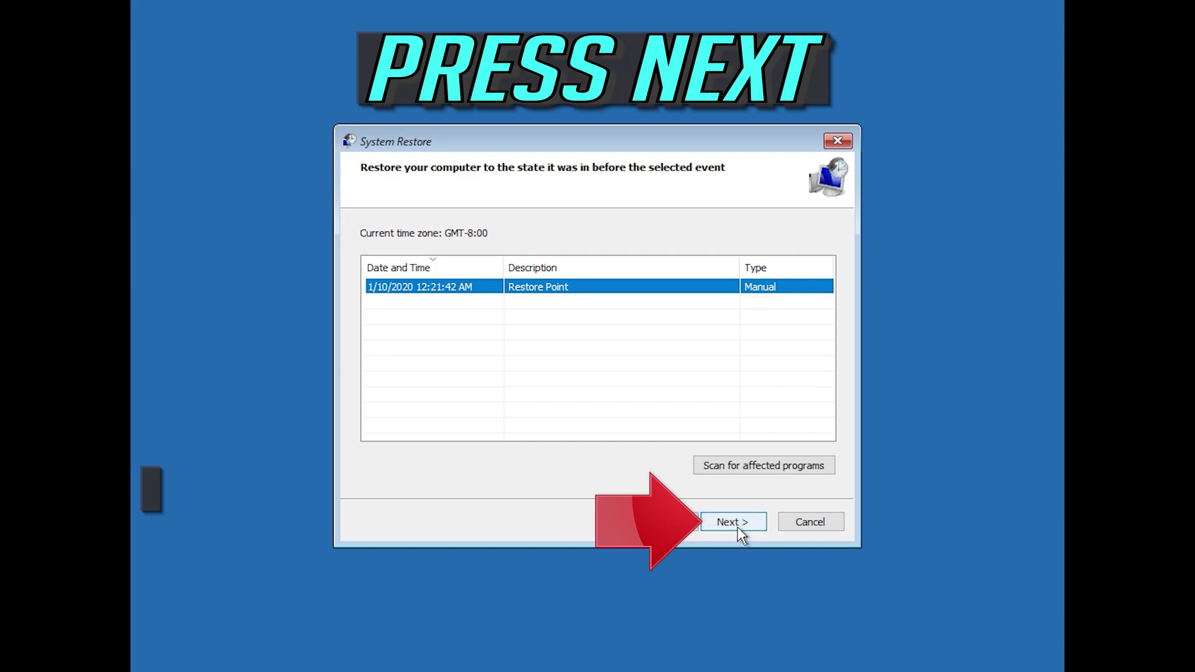
{"action": "left_click", "coordinate": [740, 534]}
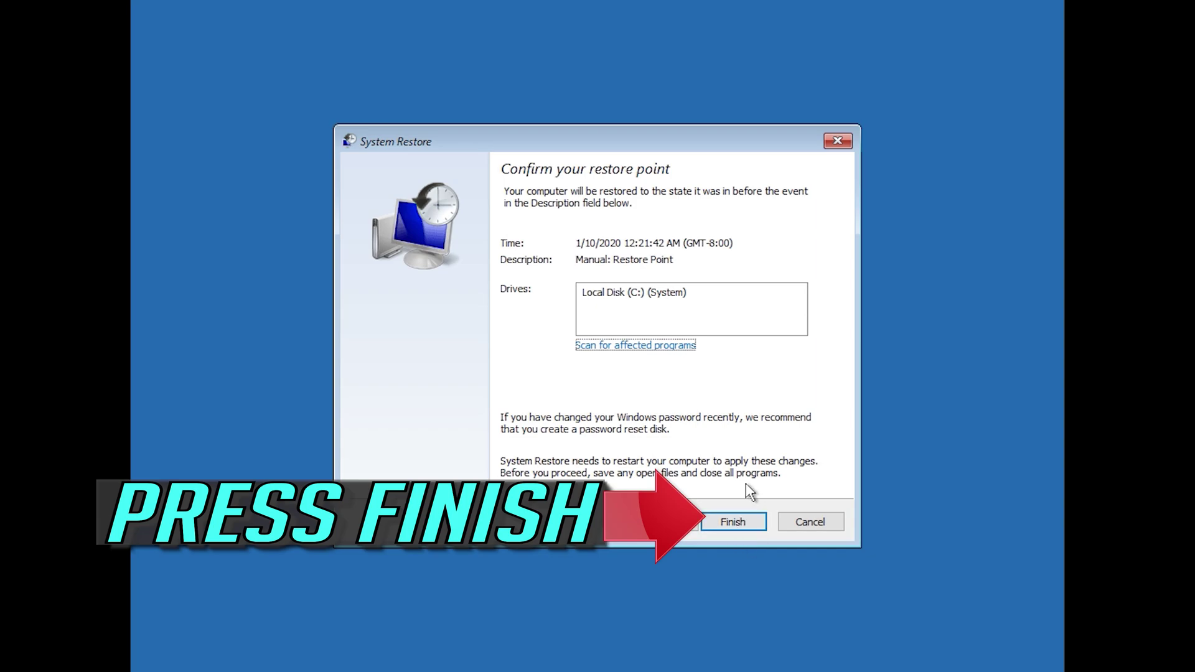
{"action": "left_click", "coordinate": [734, 527]}
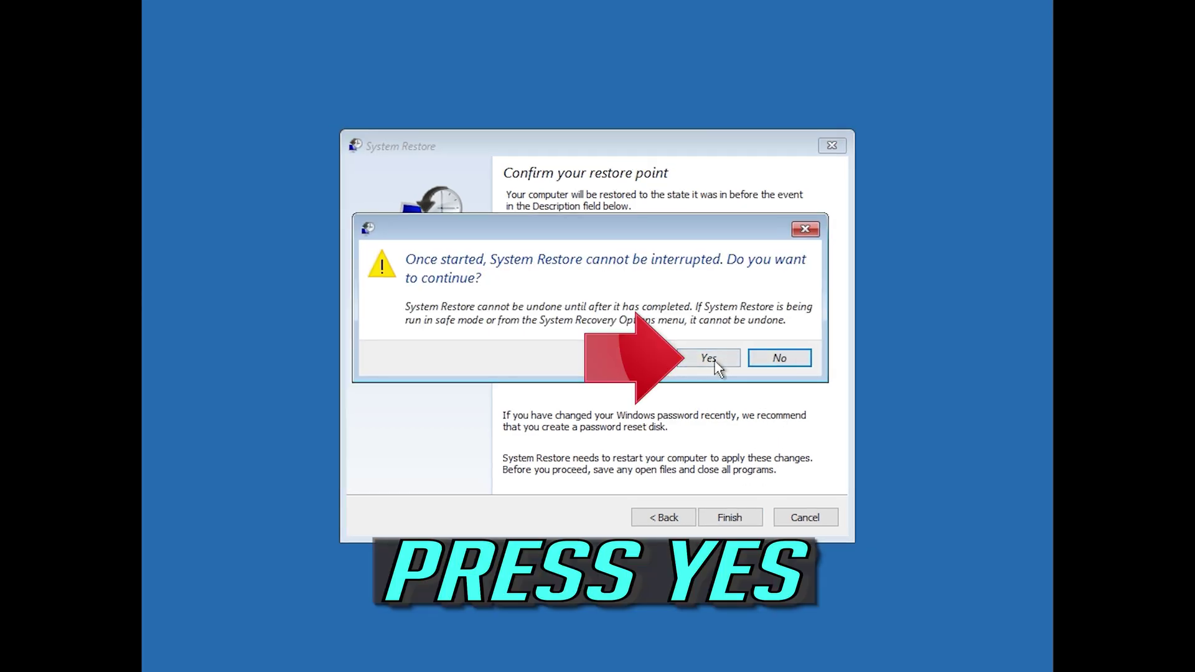
{"action": "left_click", "coordinate": [708, 357]}
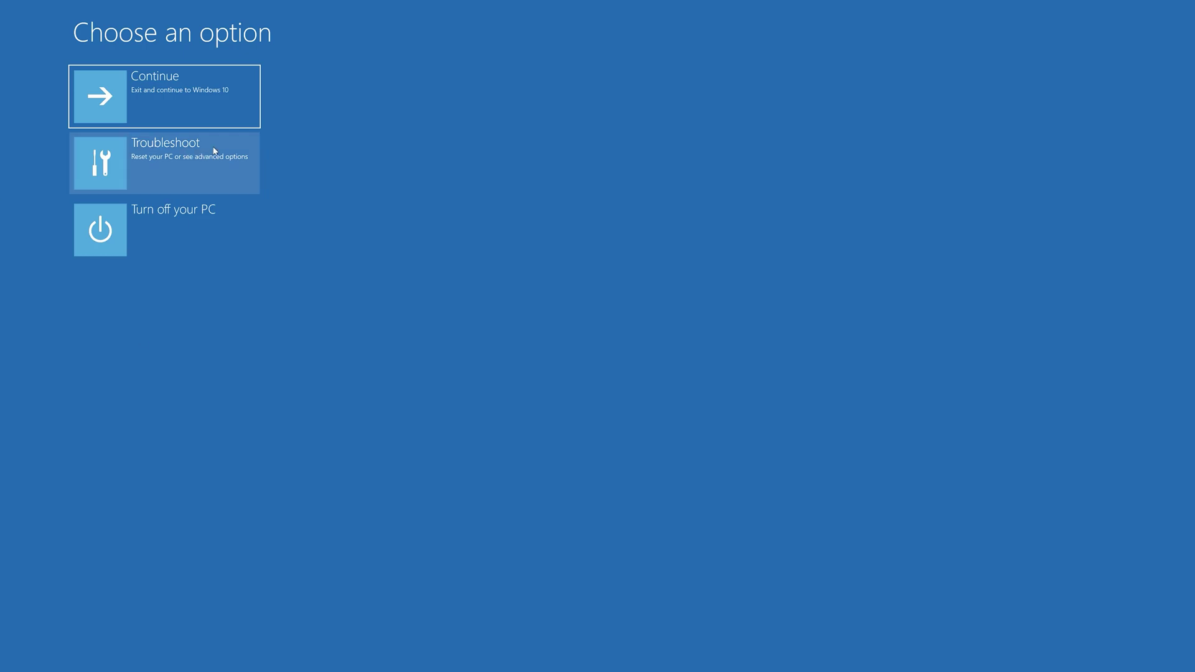
- Launch Command Prompt again via Troubleshoot, then Advanced options
{"action": "left_click", "coordinate": [174, 165]}
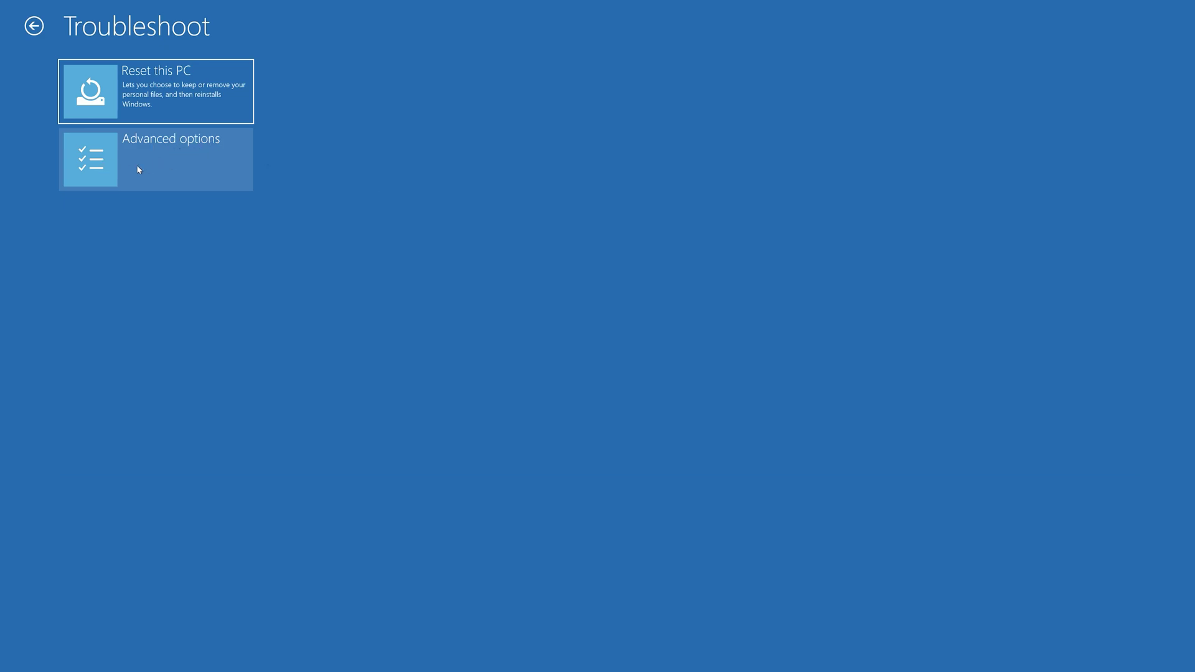
{"action": "left_click", "coordinate": [175, 164]}
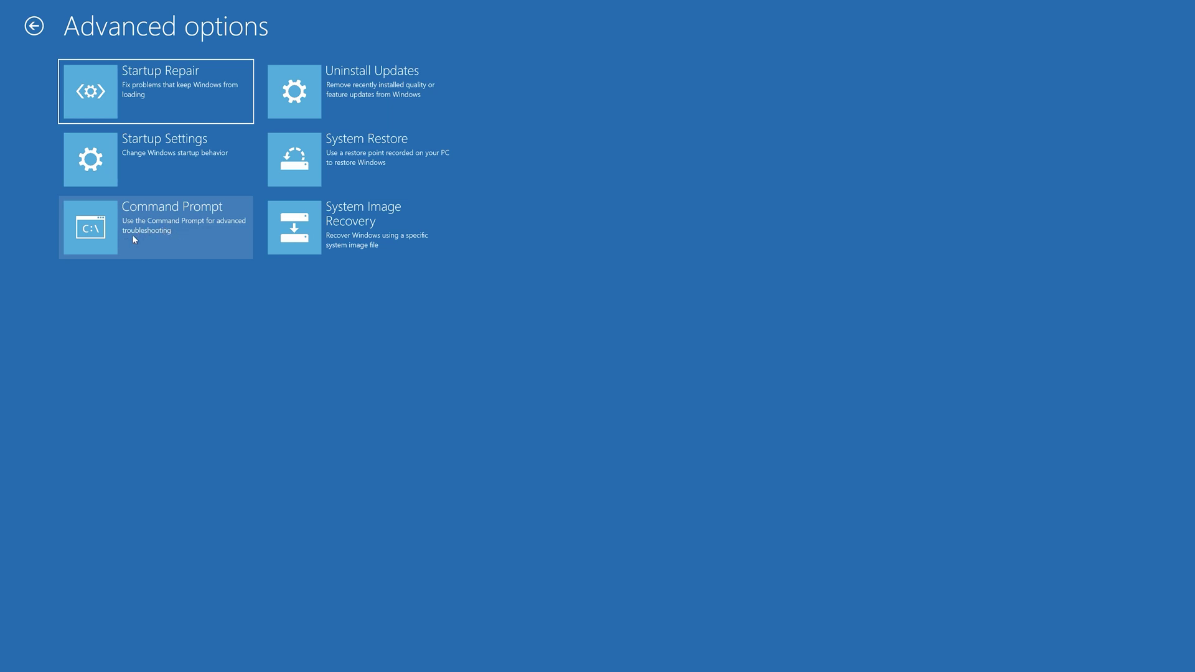
{"action": "left_click", "coordinate": [208, 230]}
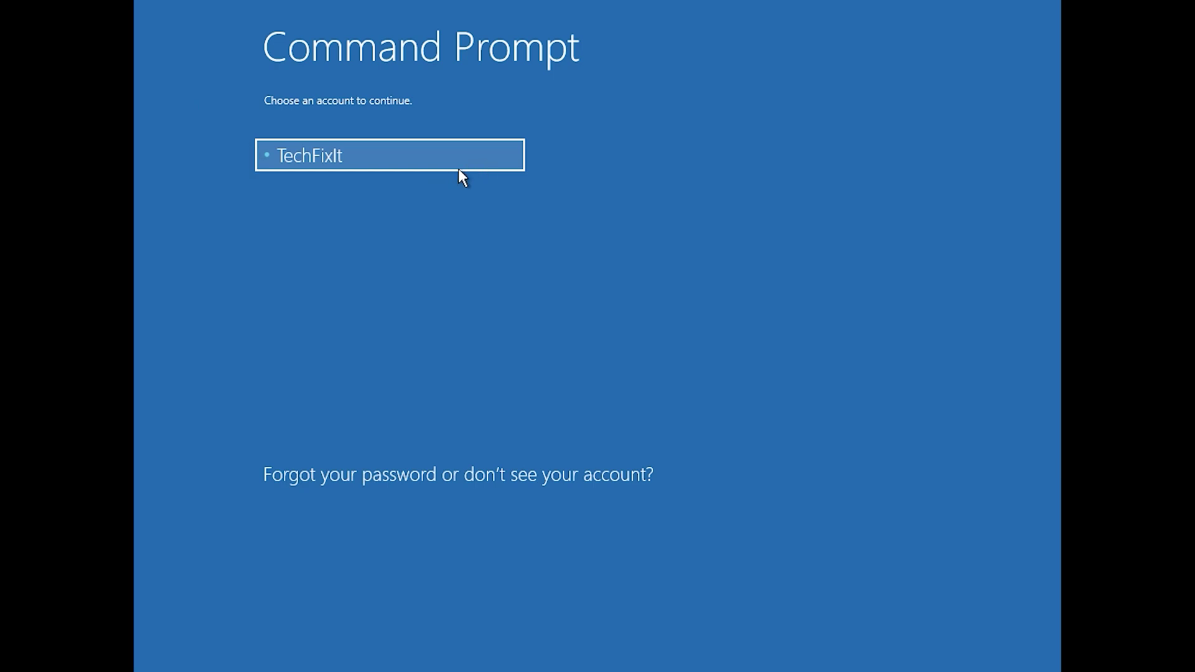
- Sign in with the account tile and a blank password to reach the X:\windows\system32 prompt
{"action": "left_click", "coordinate": [477, 167]}
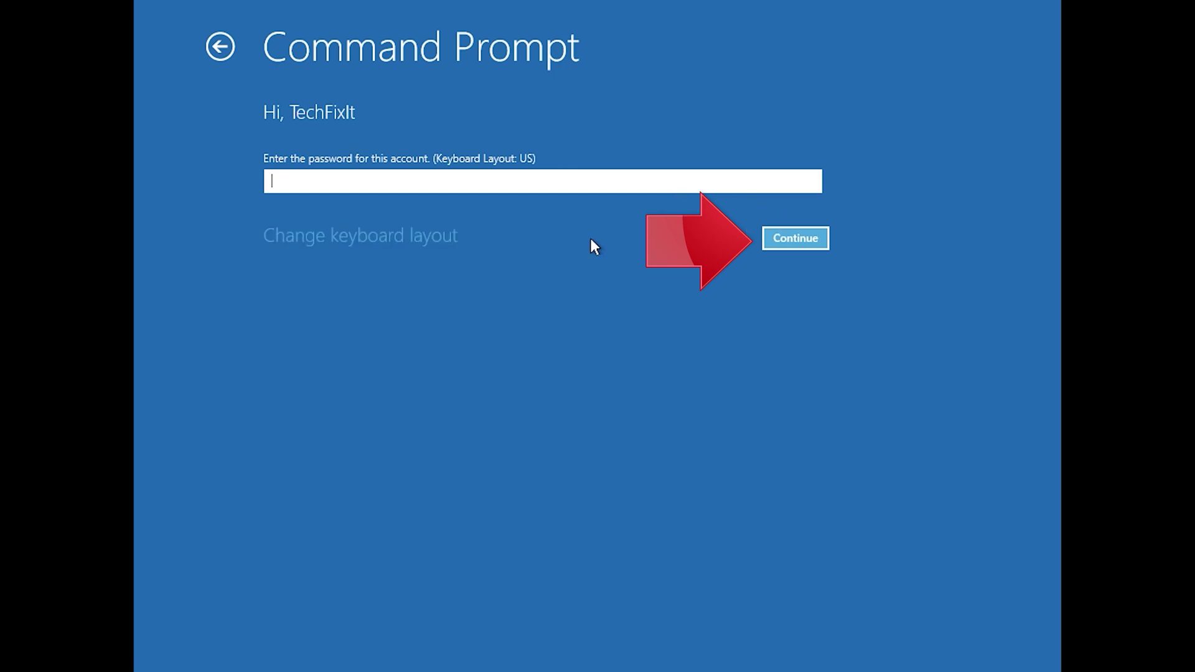
{"action": "left_click", "coordinate": [792, 243]}
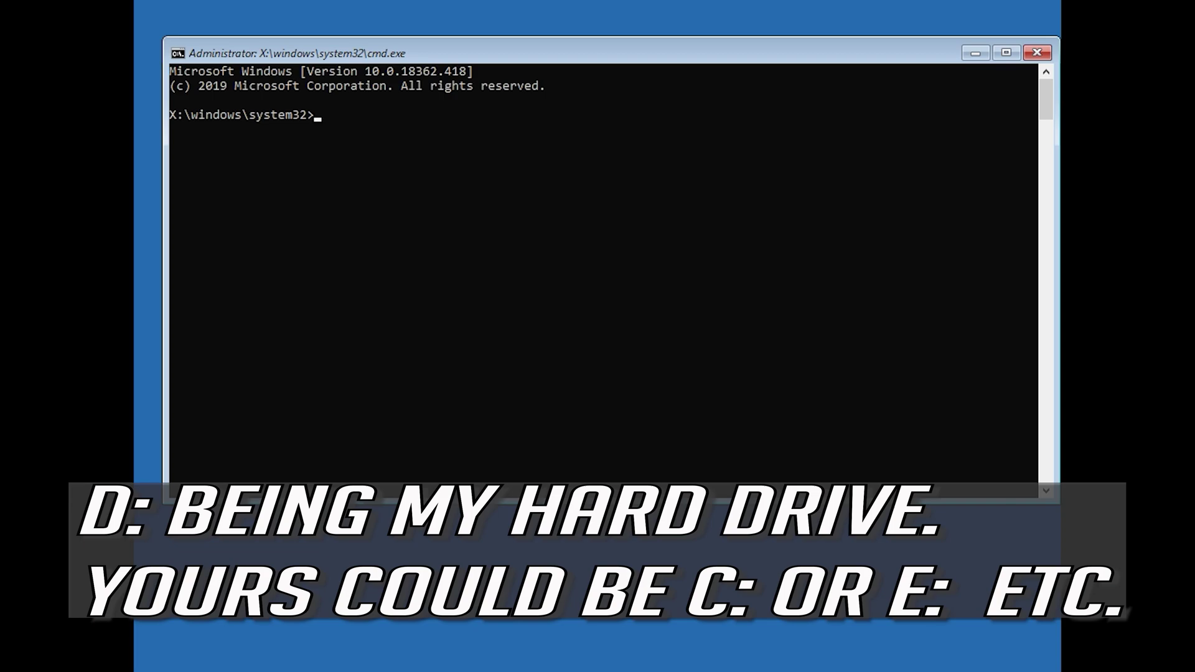
- Begin entering the chkdsk D: /f /r disk-check command
{"action": "type", "text": "chkdsk"}
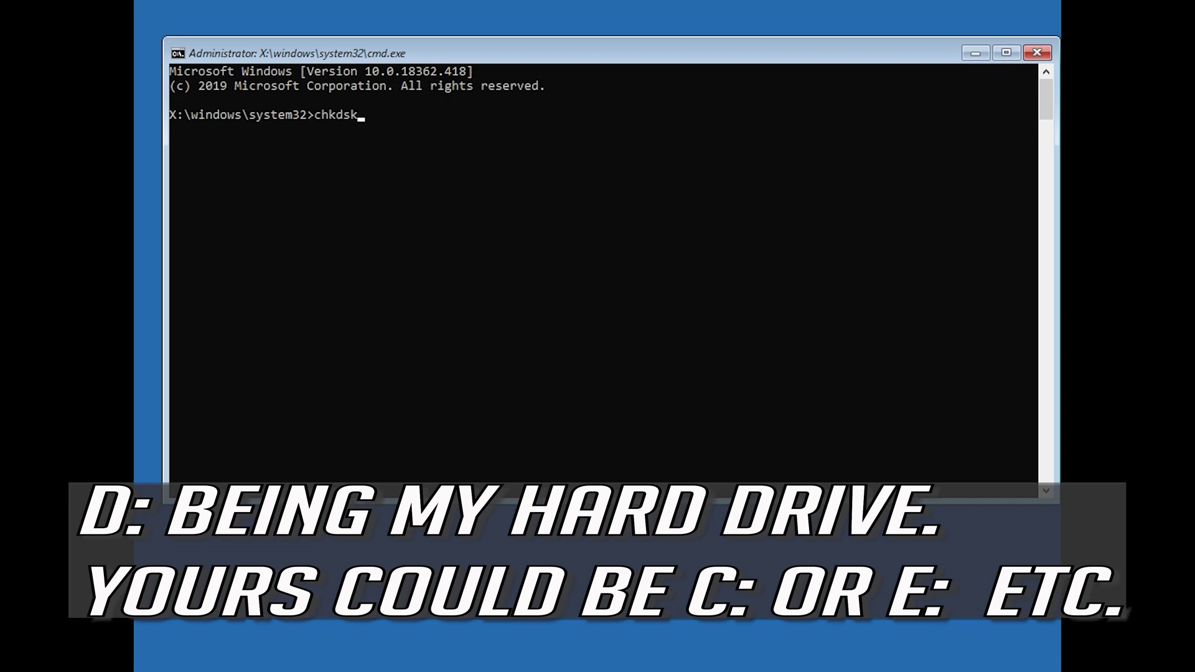